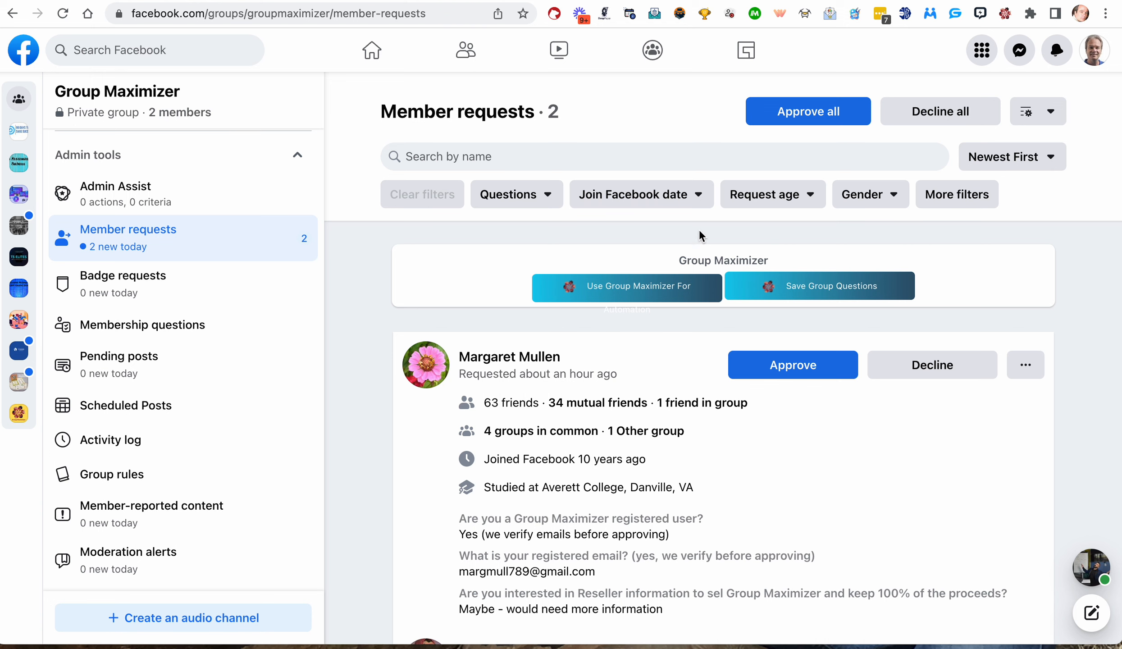
View the plan in the Group Maximizer extension, try its automation controls on the member requests, and reload the page.
left_click(1005, 14)
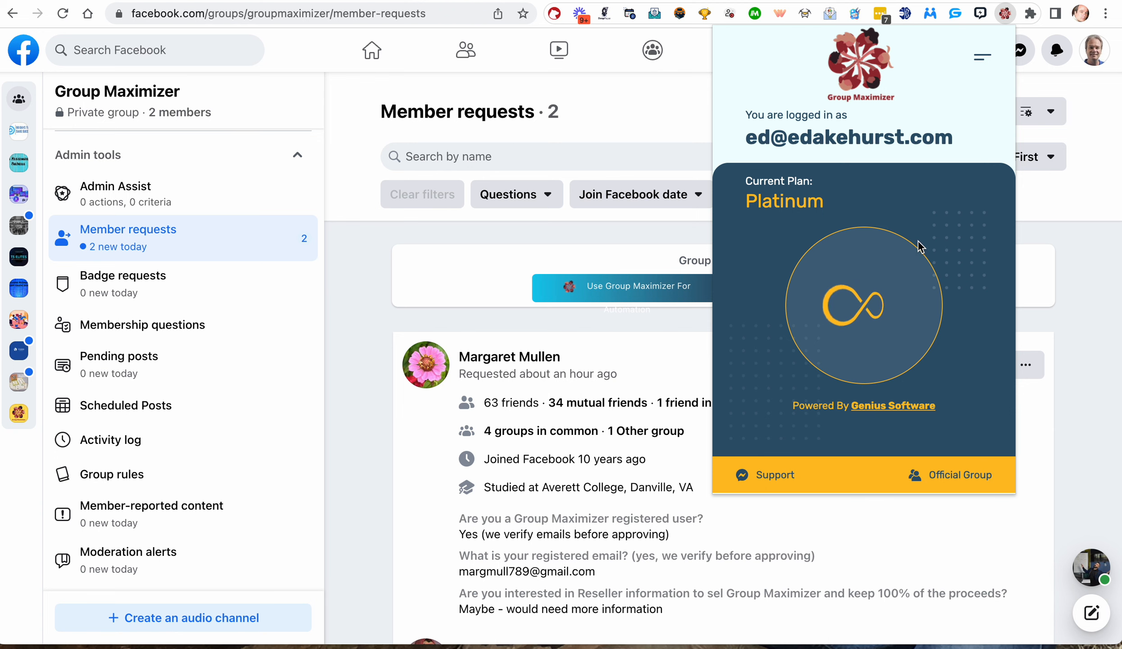
left_click(603, 232)
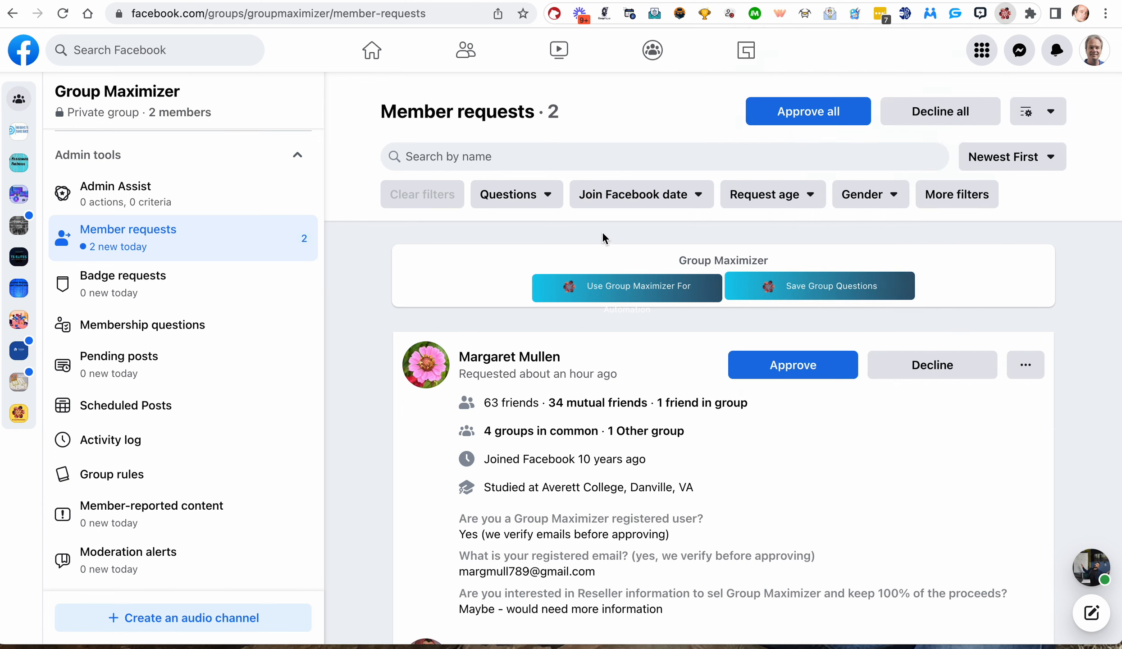
key("super+r")
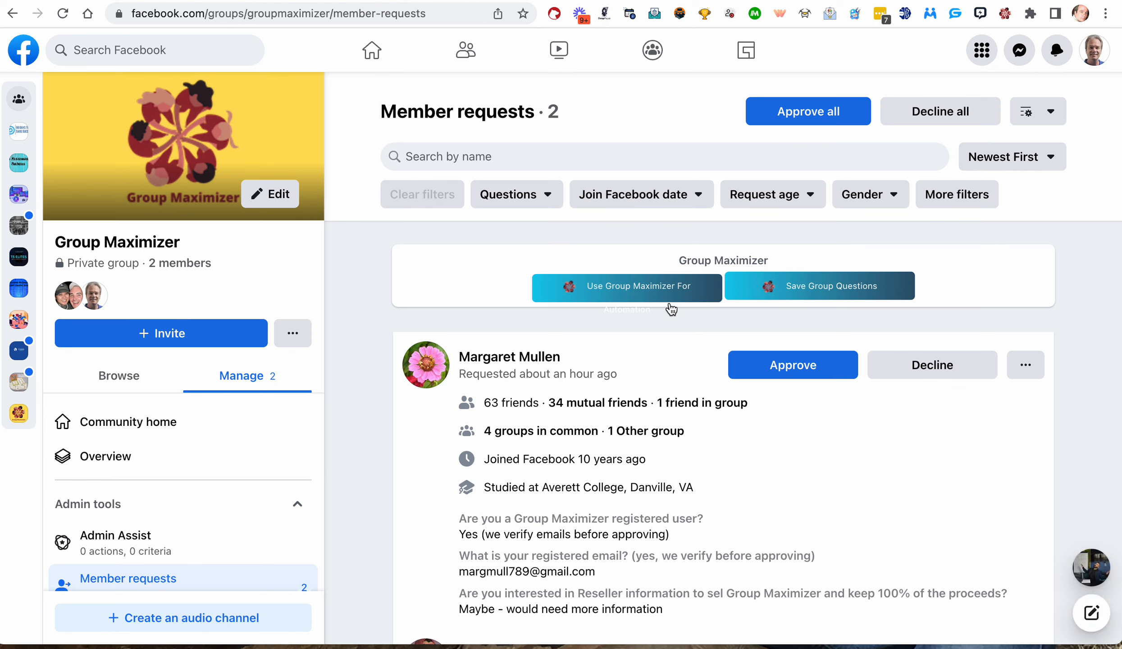
left_click(644, 292)
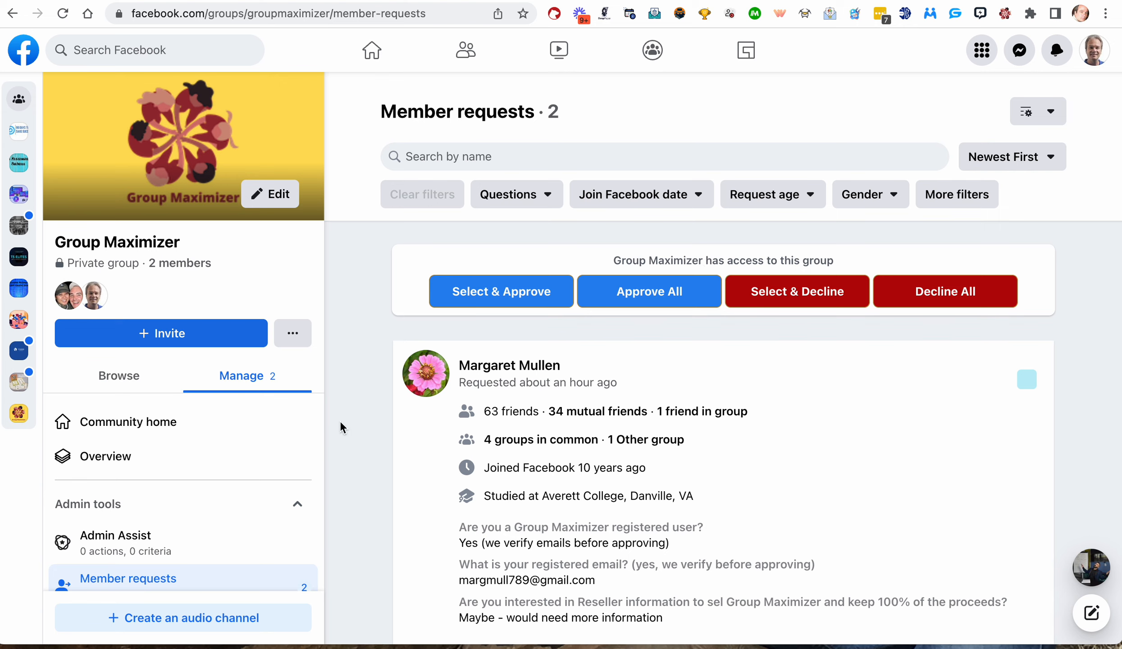
key("super+r")
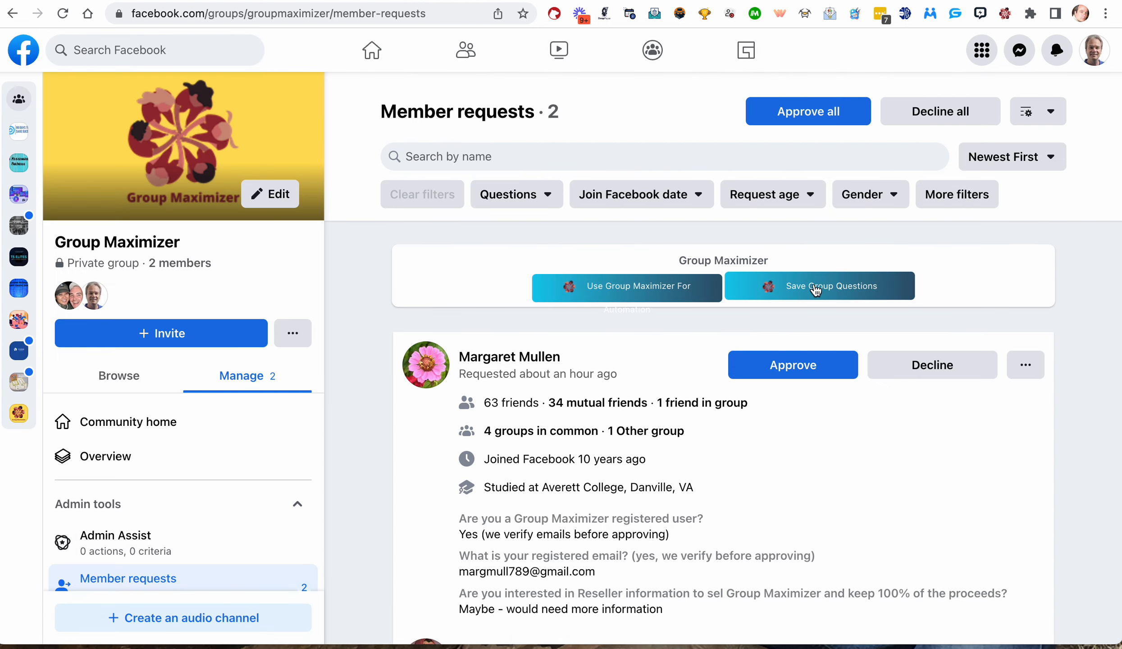
Save the group's membership questions with Group Maximizer and open its web portal through the extension's Sheets option.
left_click(826, 289)
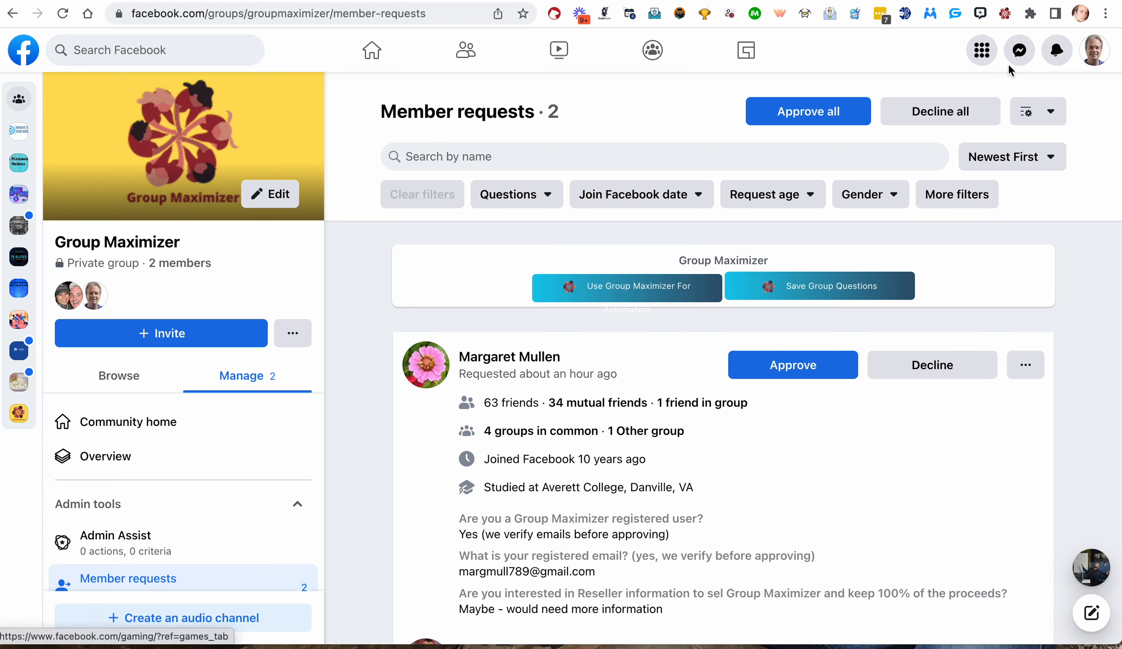
left_click(1005, 15)
left_click(978, 56)
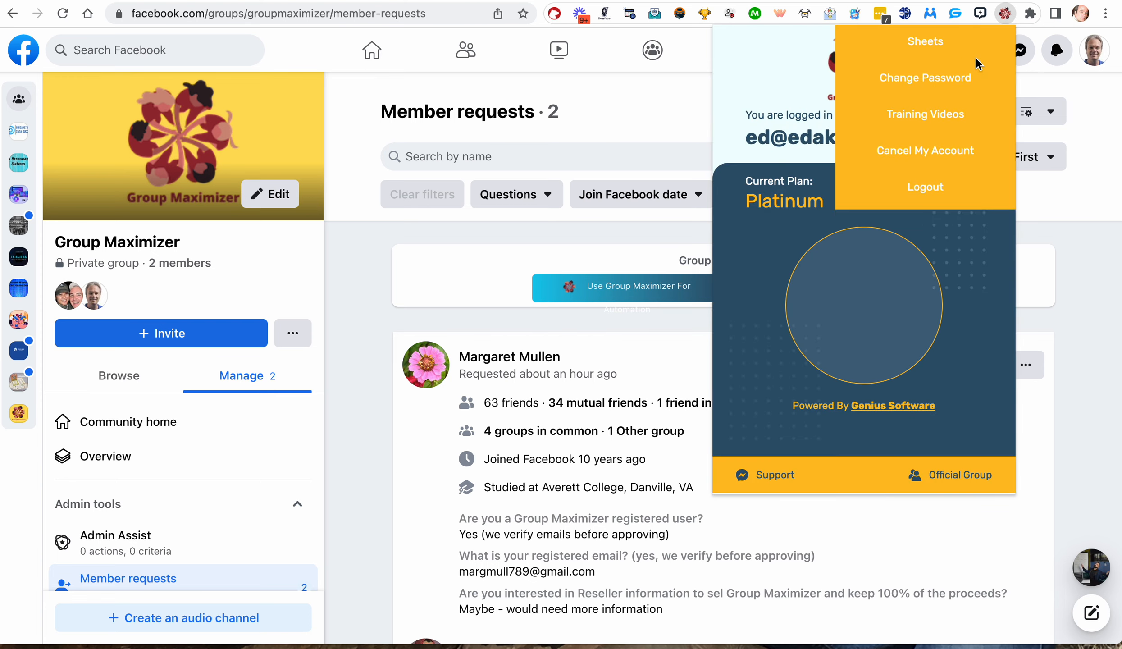
left_click(929, 75)
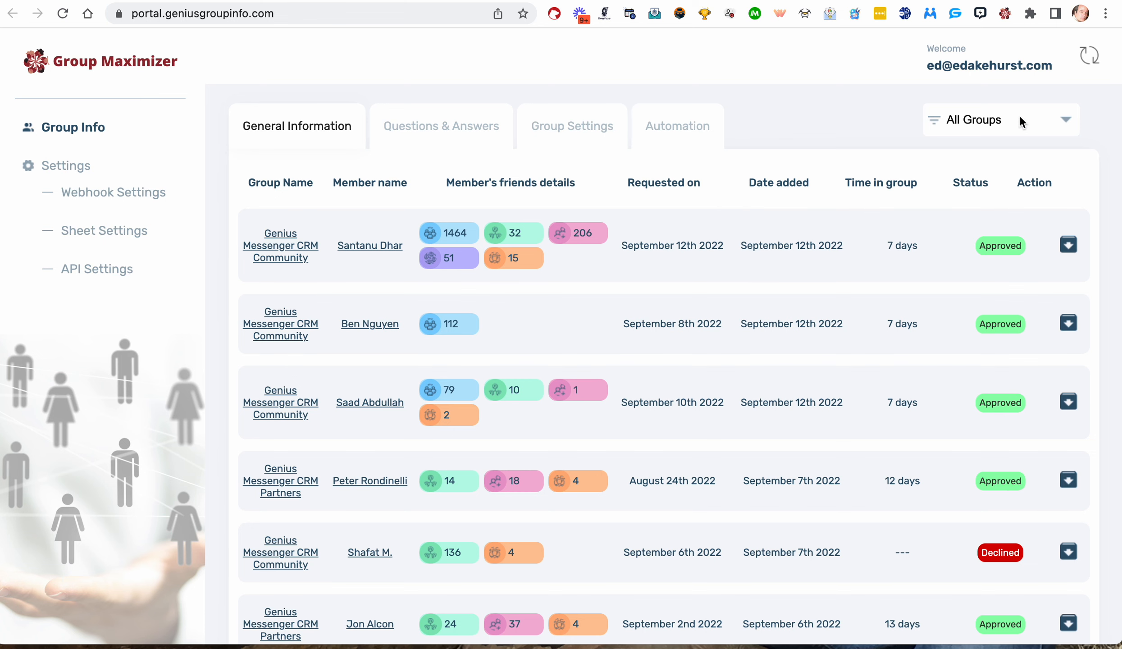
Filter the portal to the Group Maximizer group and open its group settings.
left_click(1023, 124)
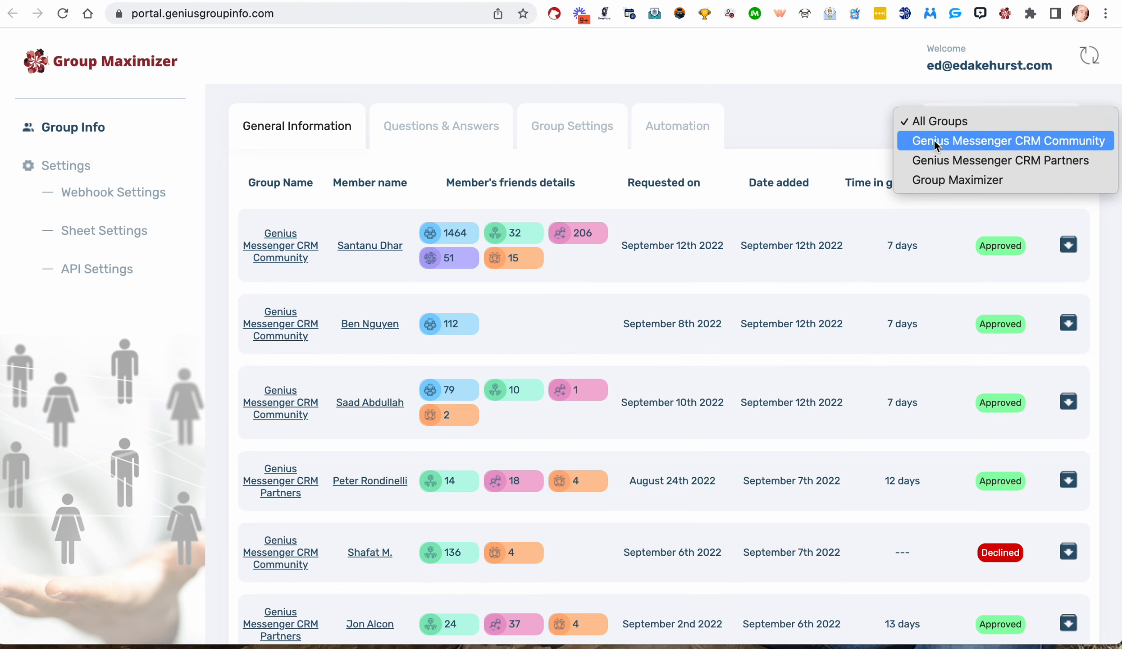
left_click(936, 183)
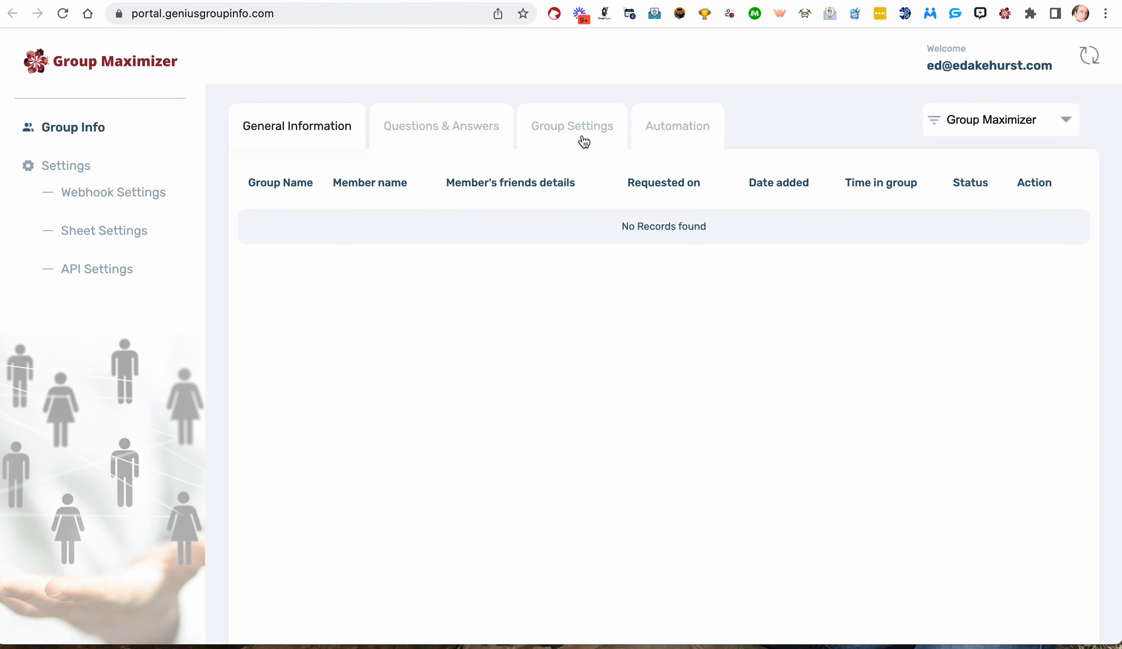
left_click(577, 128)
scroll(543, 235, "down", 1)
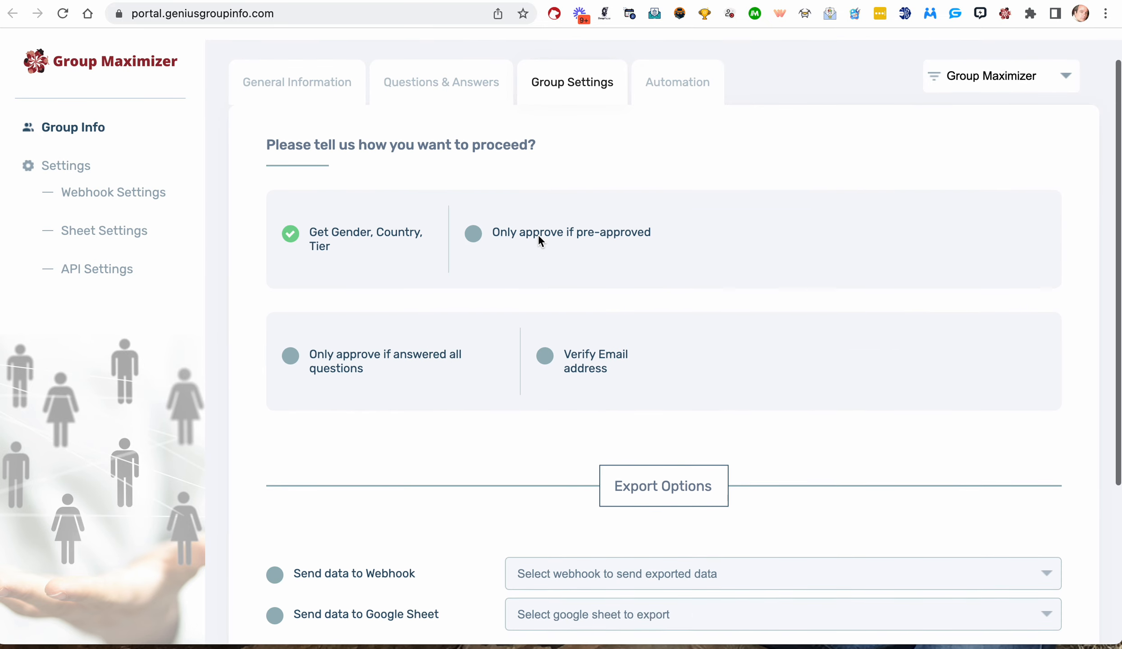
scroll(405, 280, "down", 1)
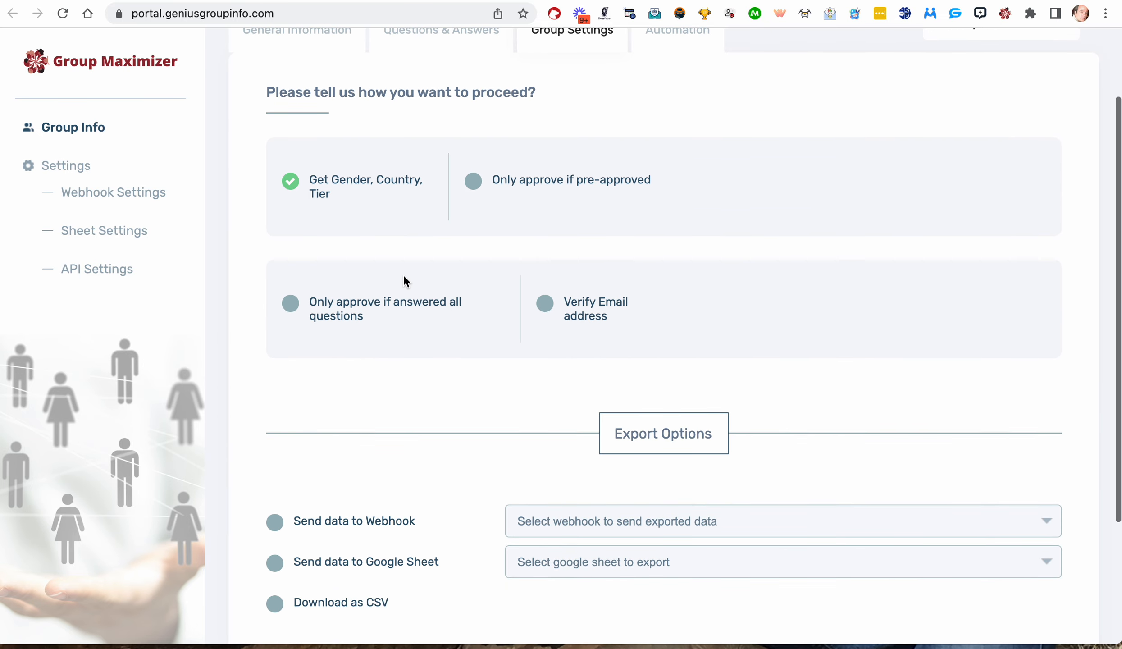
scroll(404, 280, "up", 1)
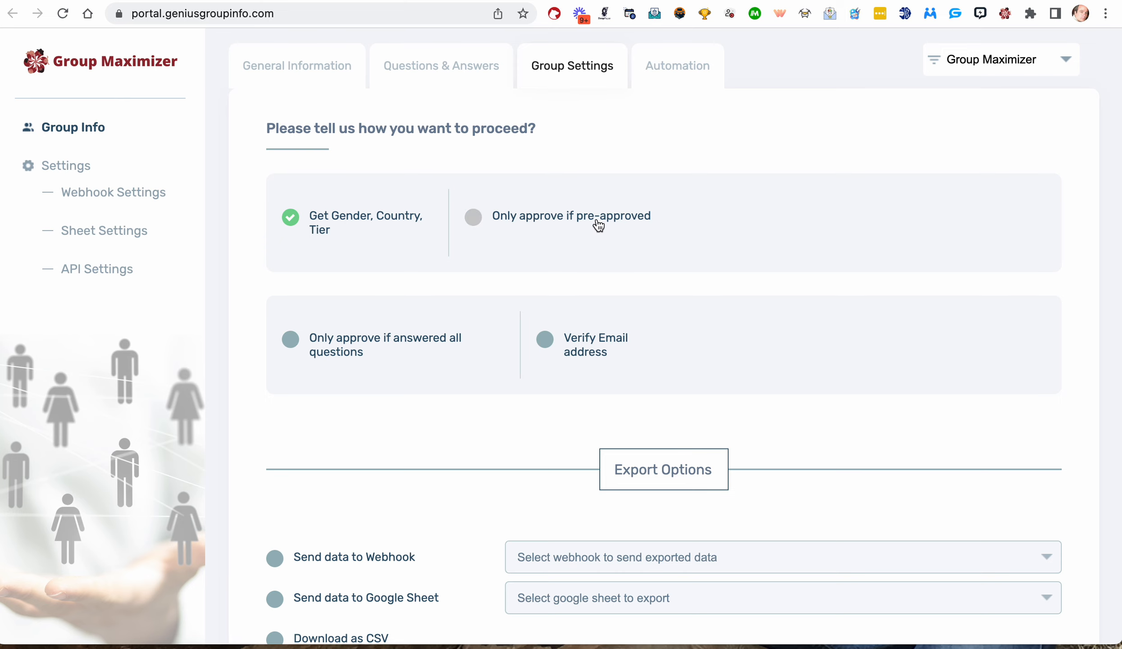
Try the "Only approve if answered all questions" option in the group settings, and clear it again.
scroll(598, 225, "down", 2)
scroll(586, 307, "down", 1)
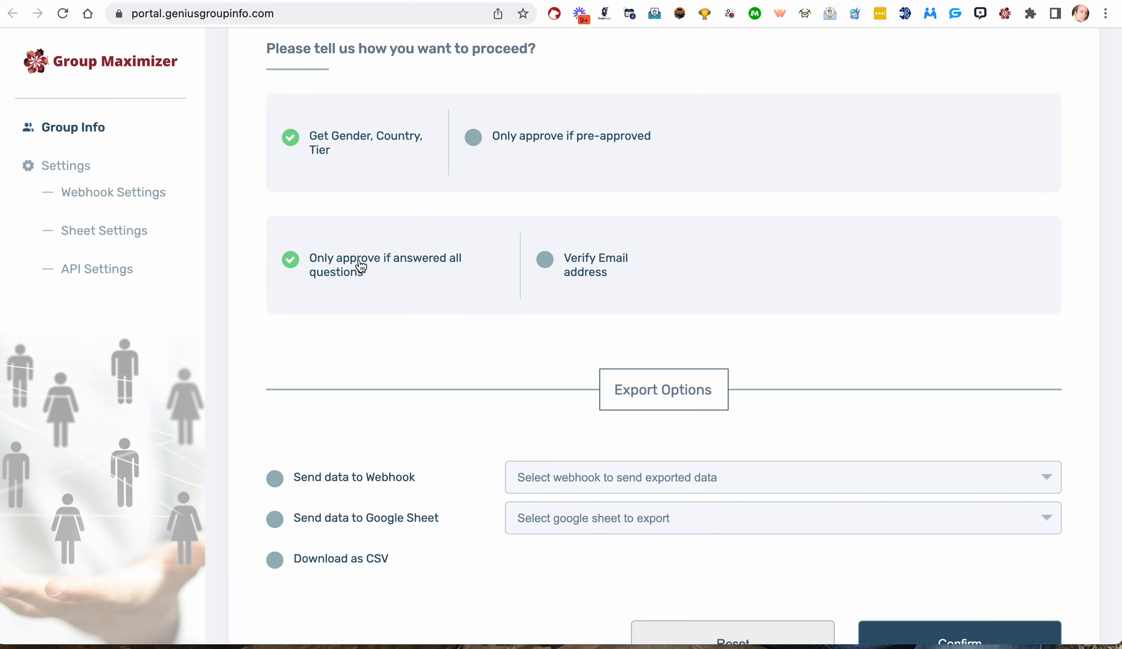
left_click(291, 262)
scroll(390, 297, "down", 3)
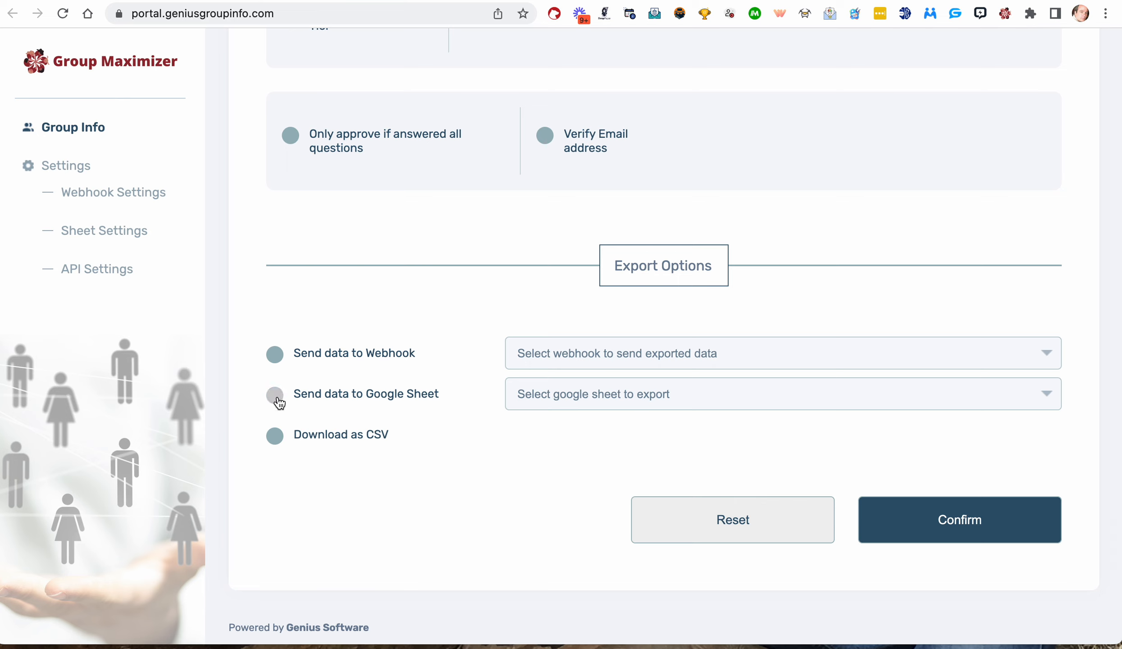
Enable sending data to the Google Sheet GroupMaximizer_Official_FB_Group and save the group settings.
left_click(276, 397)
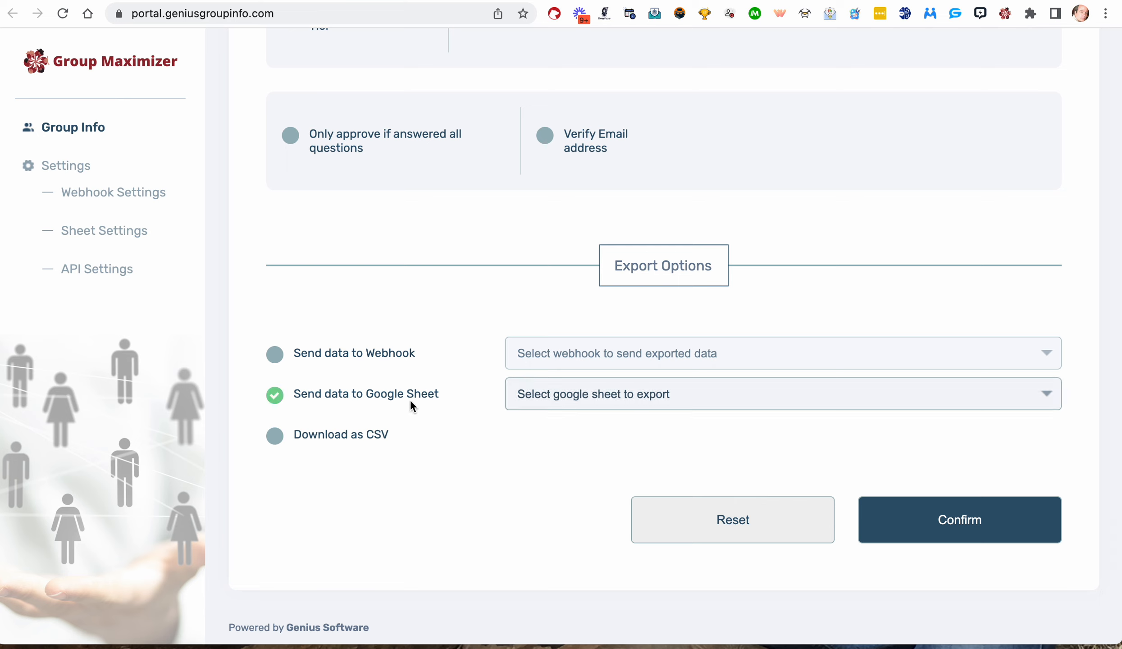
left_click(549, 397)
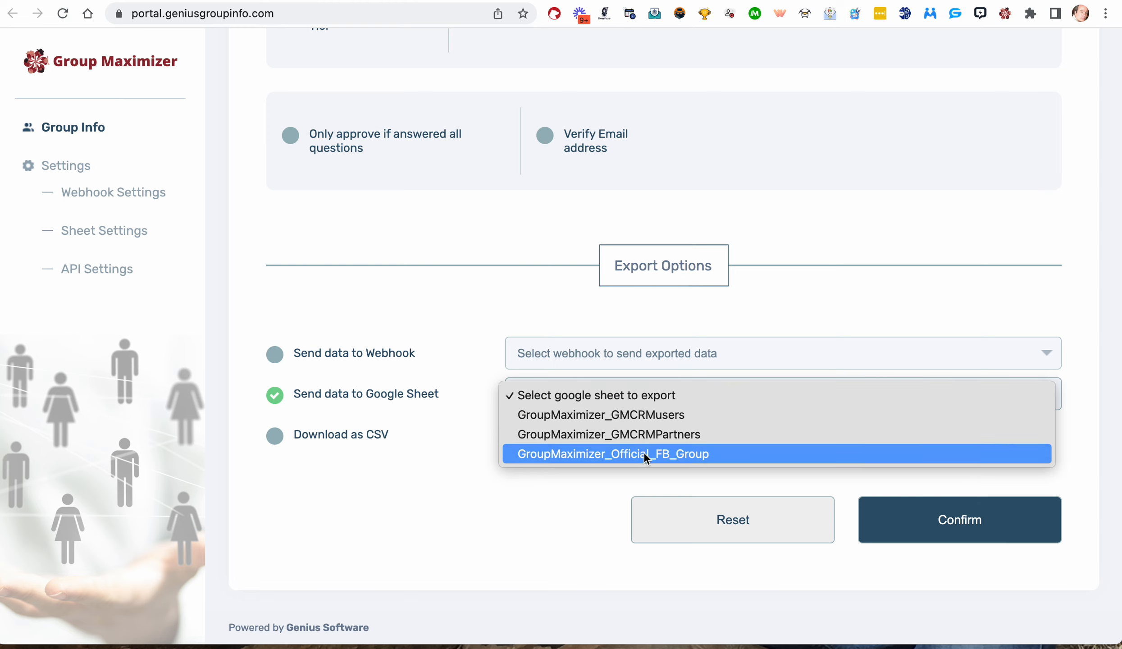
left_click(556, 456)
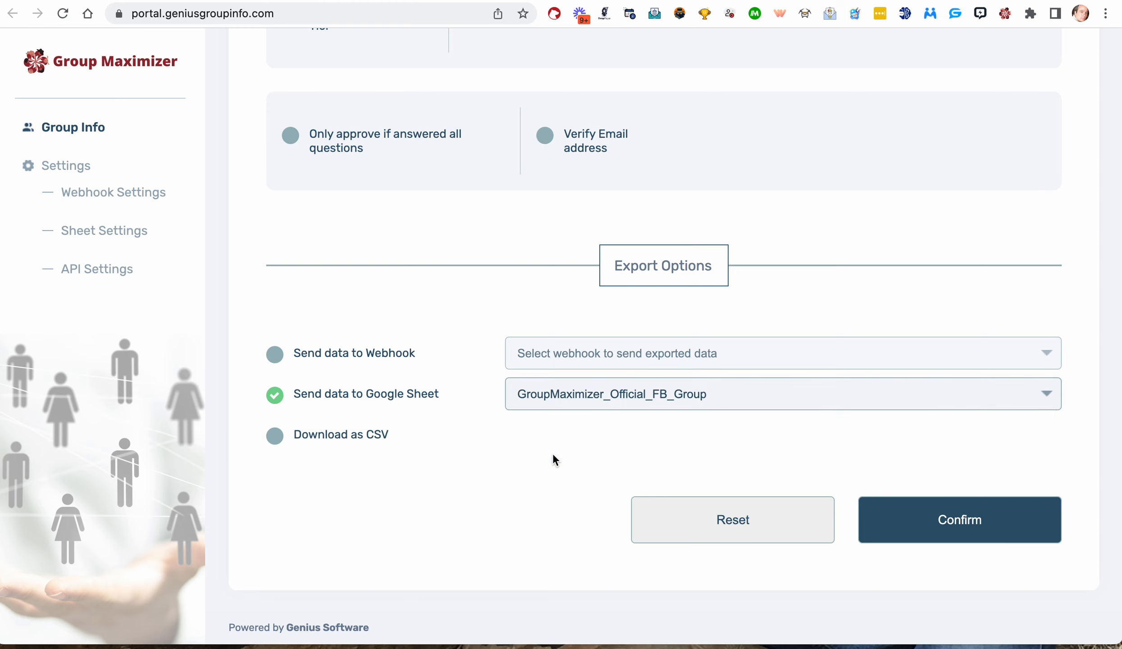
left_click(988, 521)
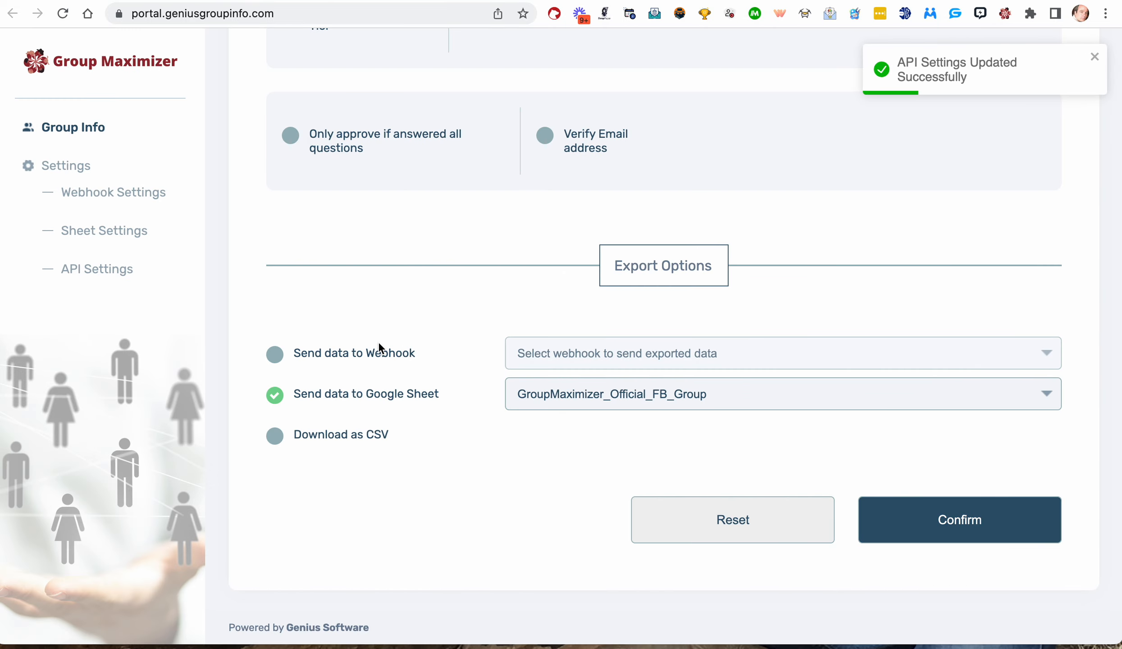
Switch back to the Facebook member requests, enable Group Maximizer automation there, and review the pending requests.
scroll(381, 350, "up", 6)
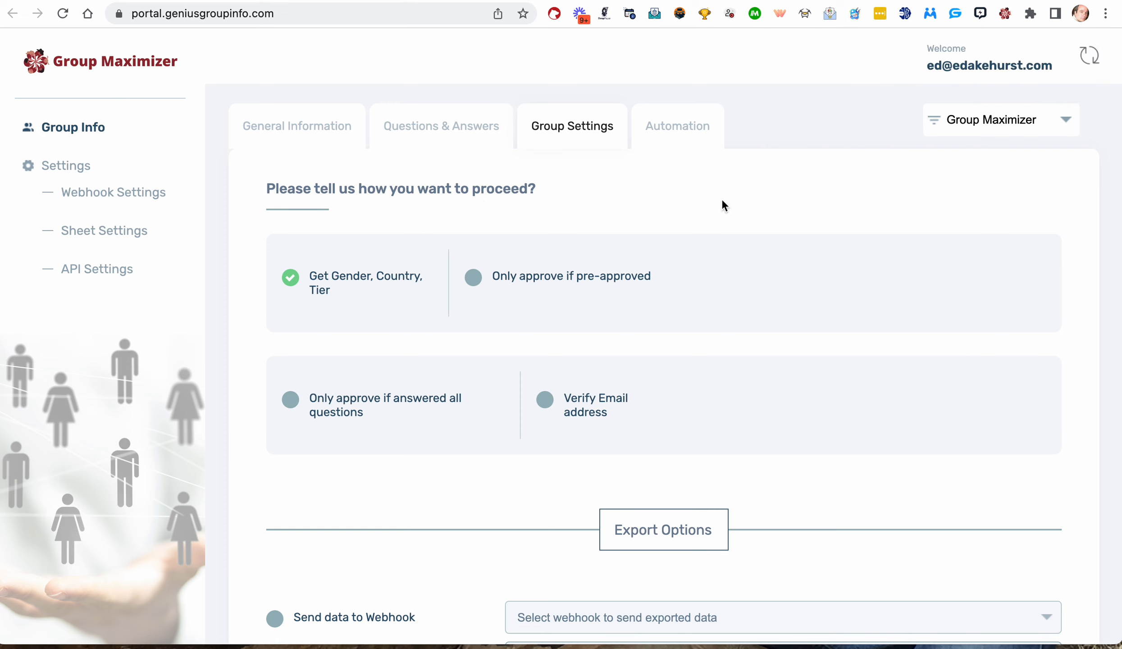
scroll(983, 273, "down", 2)
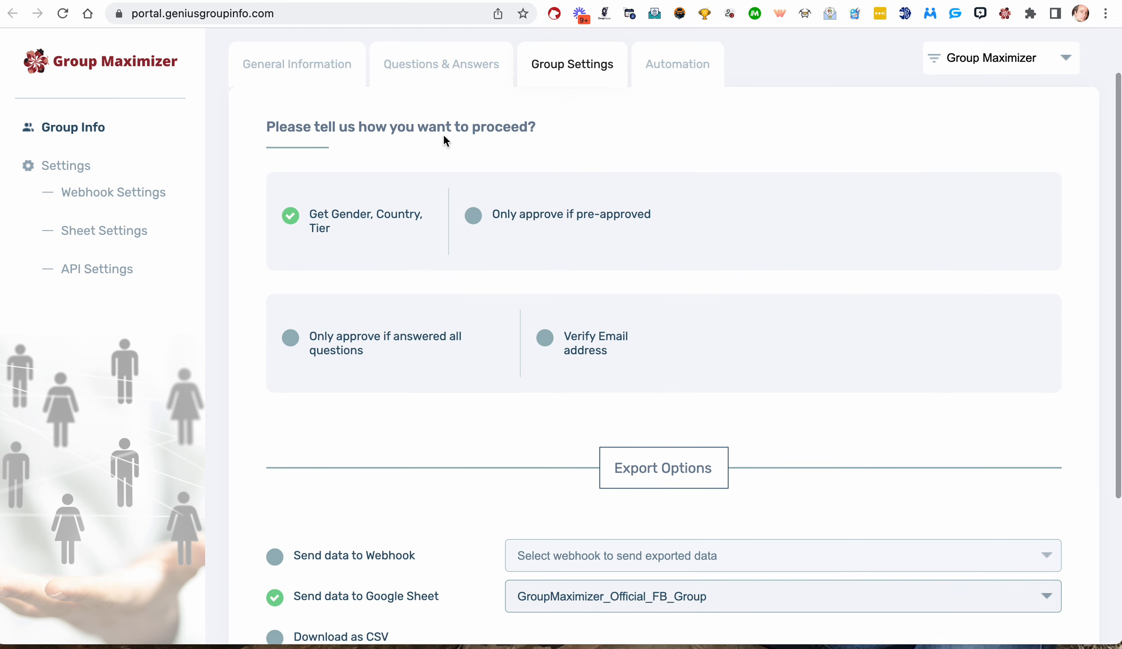
scroll(569, 324, "up", 2)
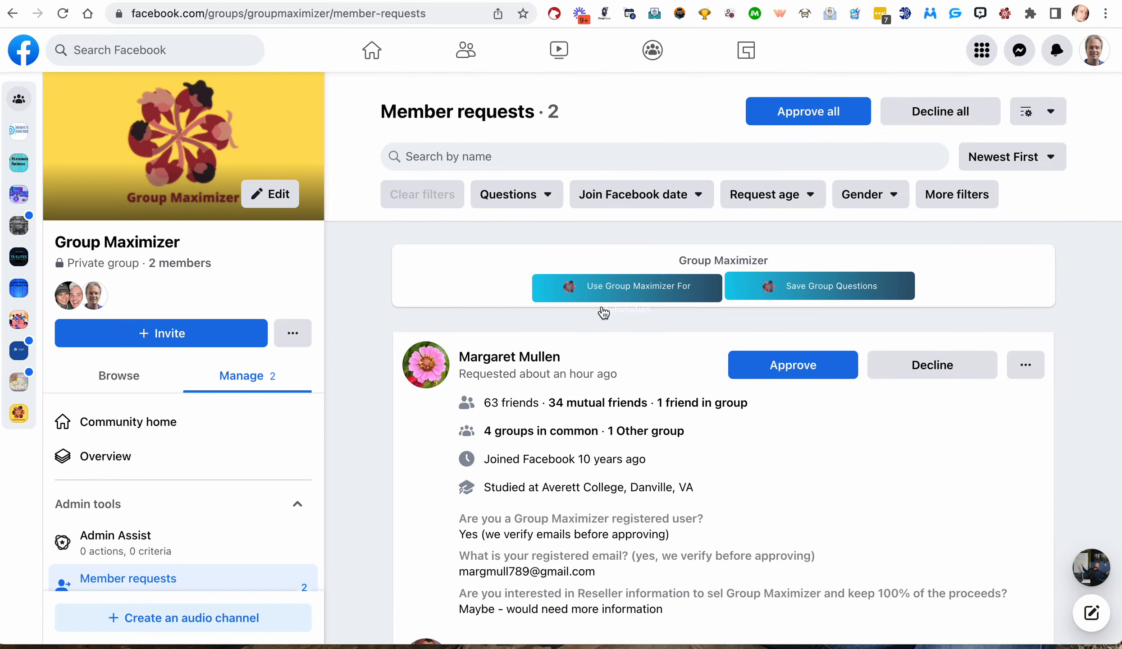
left_click(618, 297)
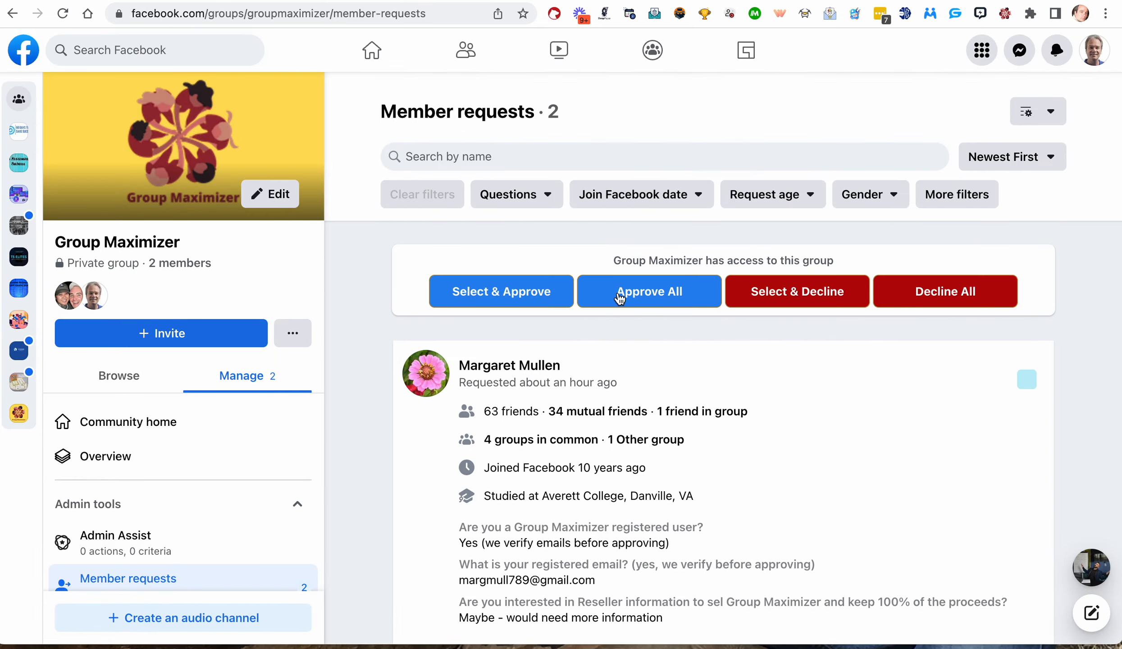
scroll(671, 371, "down", 5)
scroll(672, 371, "up", 5)
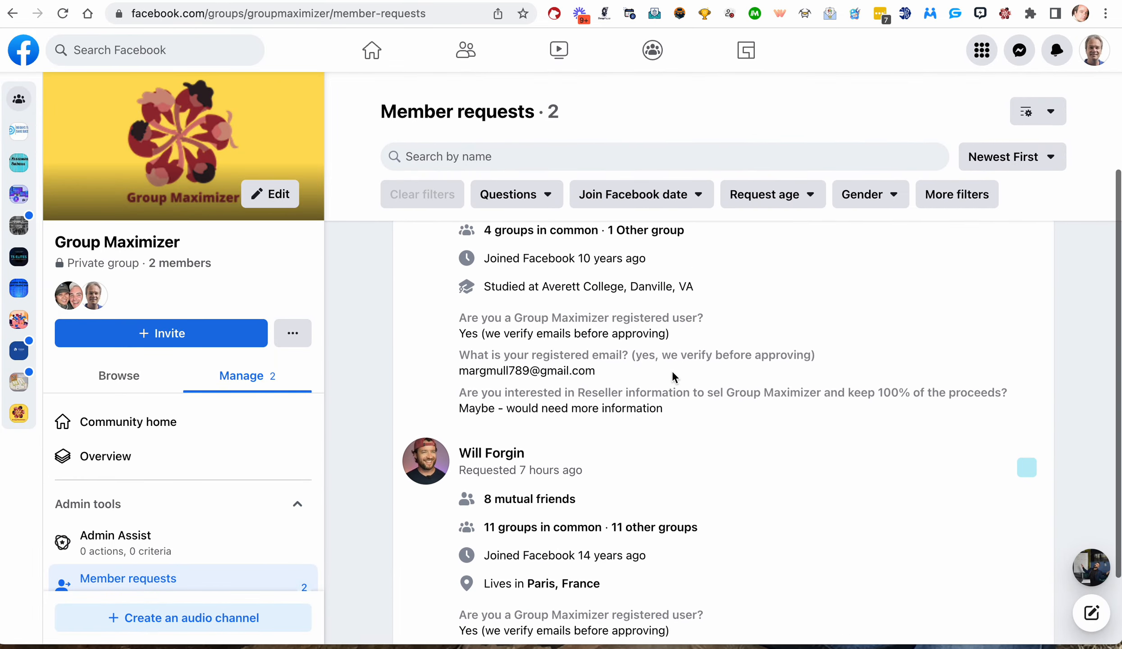
scroll(672, 371, "down", 5)
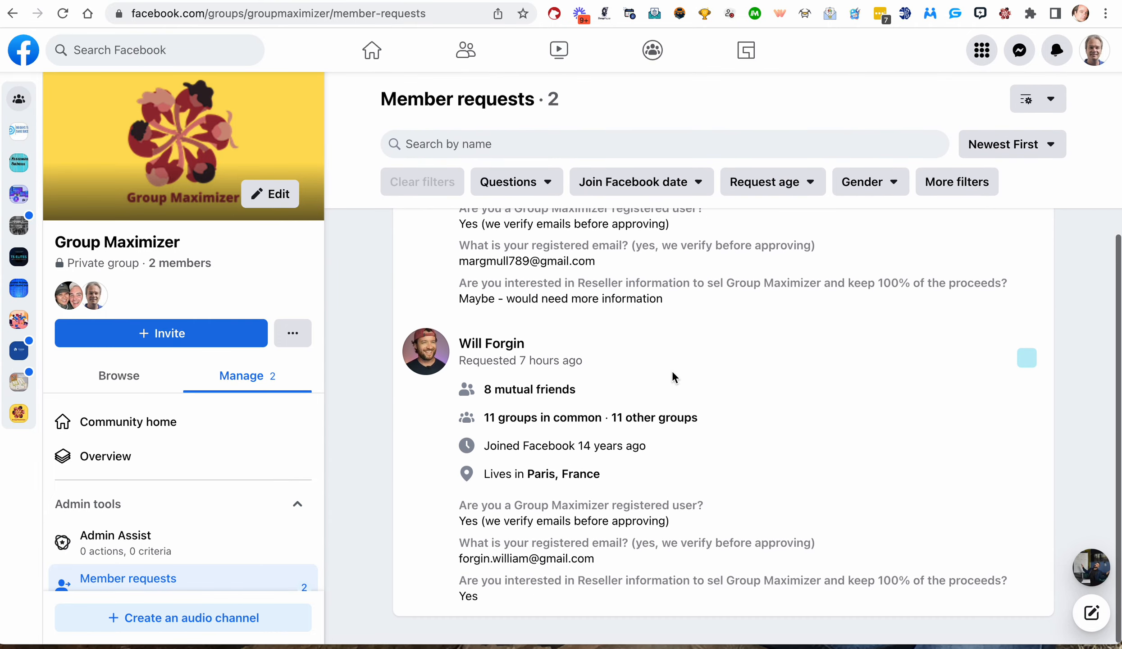
scroll(671, 371, "up", 5)
Select both pending member requests and start Group Maximizer's approval for the selected requests.
left_click(1028, 382)
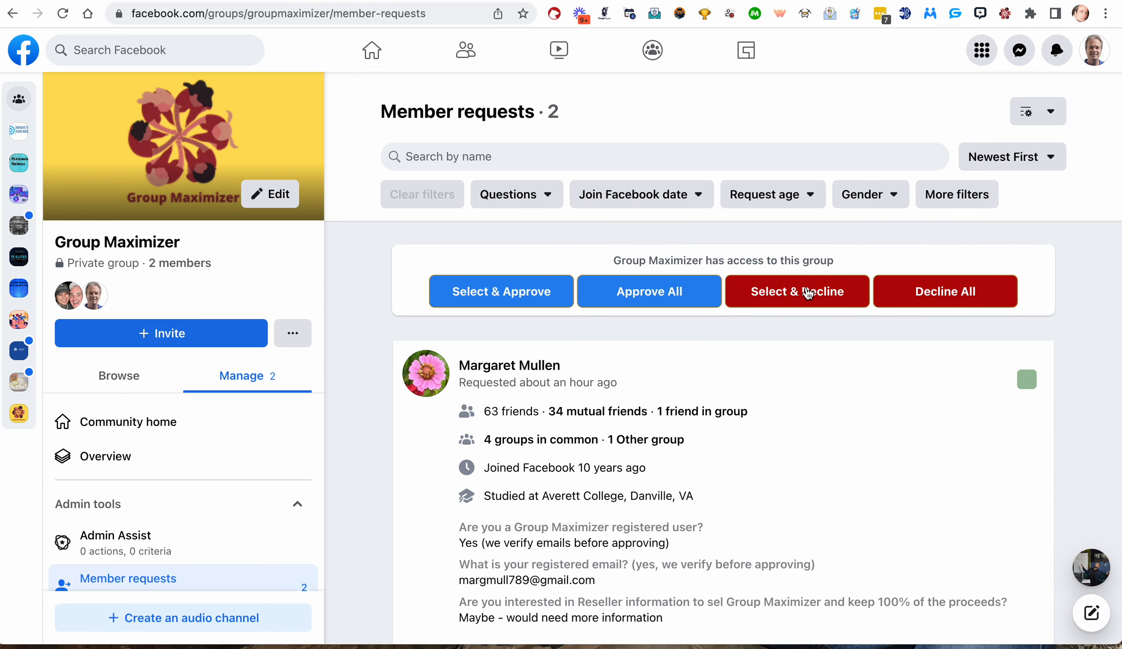
left_click(923, 292)
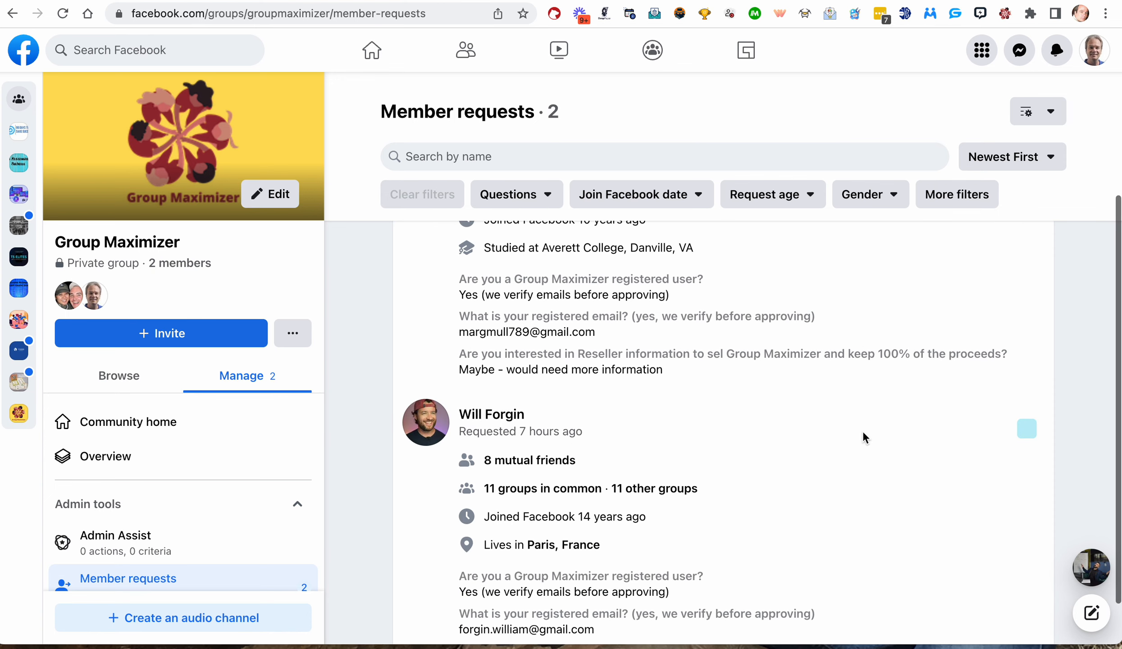
left_click(1027, 367)
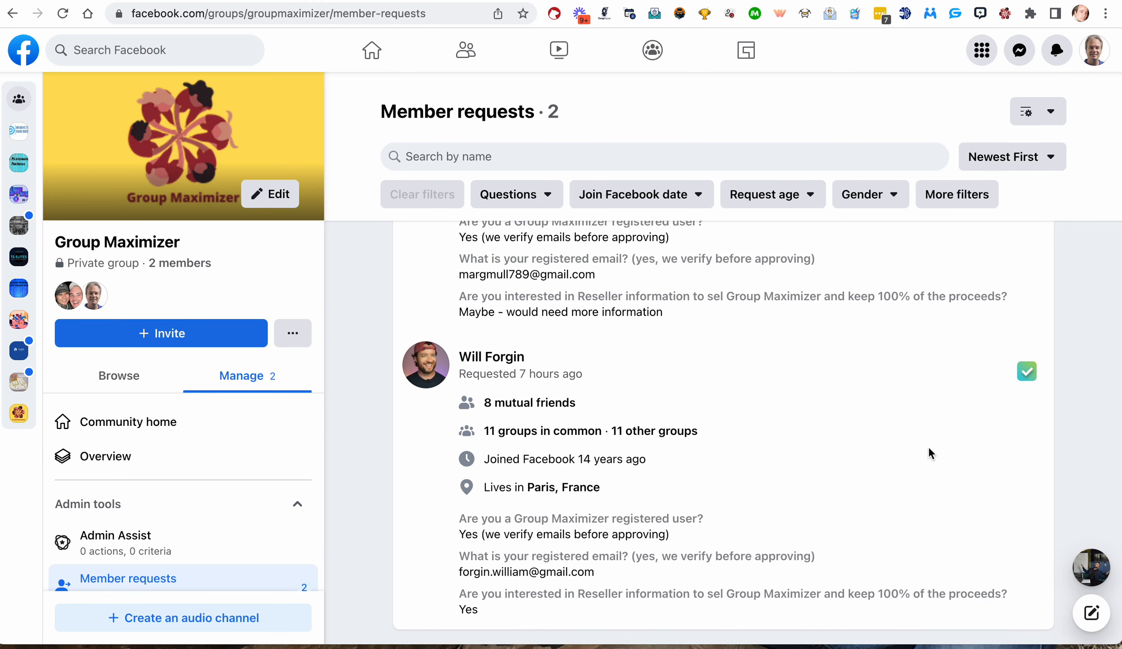
scroll(929, 448, "up", 4)
scroll(928, 446, "up", 3)
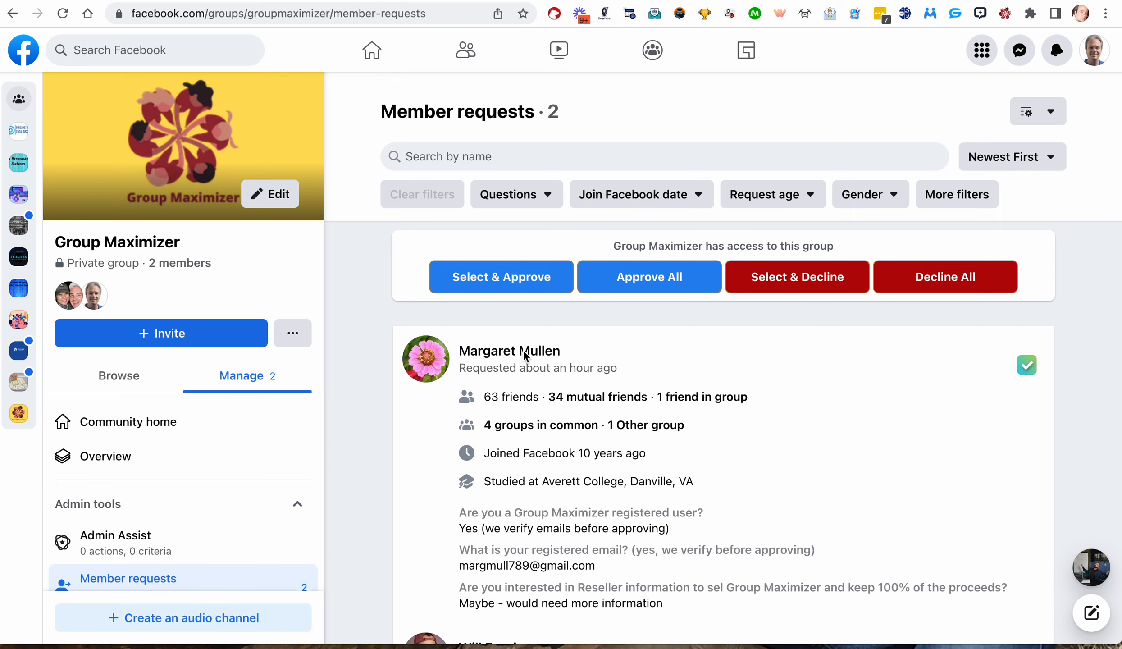
left_click(505, 285)
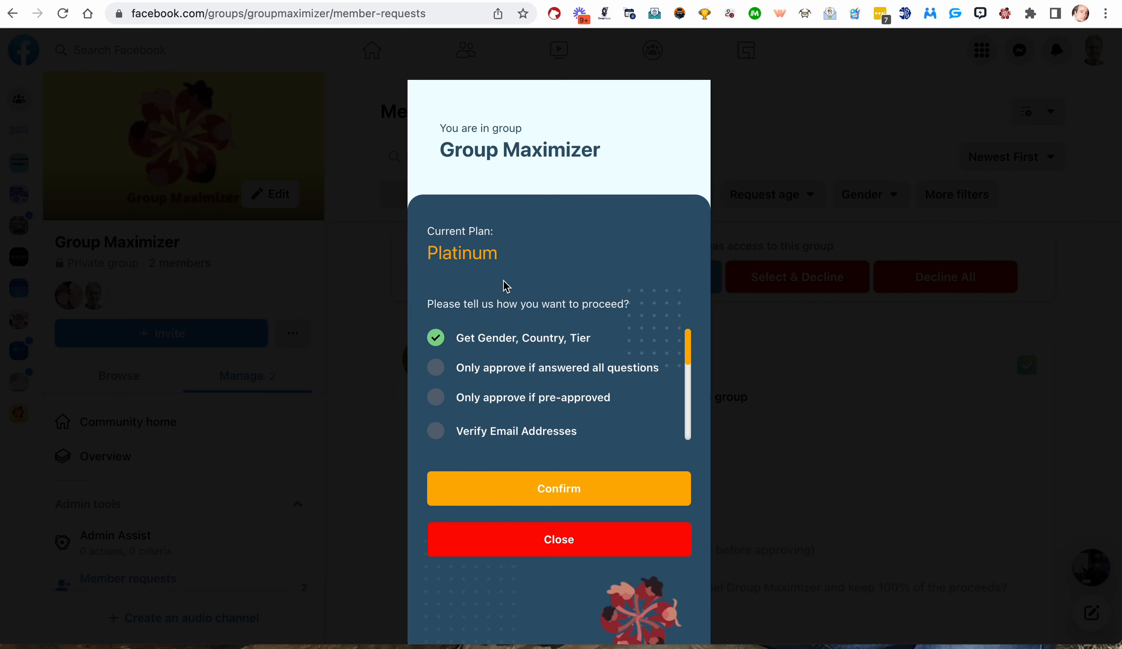
Compare the processing and Google Sheet options in the approval dialog with the group settings in the Group Maximizer portal.
scroll(531, 336, "down", 2)
scroll(531, 336, "up", 2)
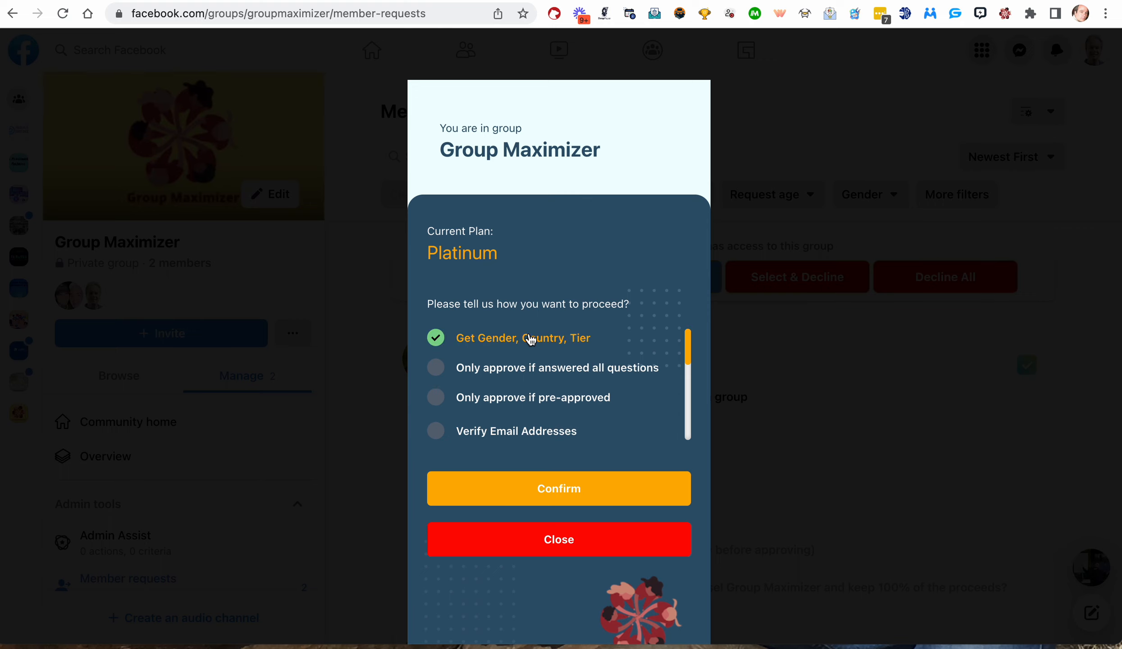
left_click(523, 367)
scroll(523, 366, "down", 5)
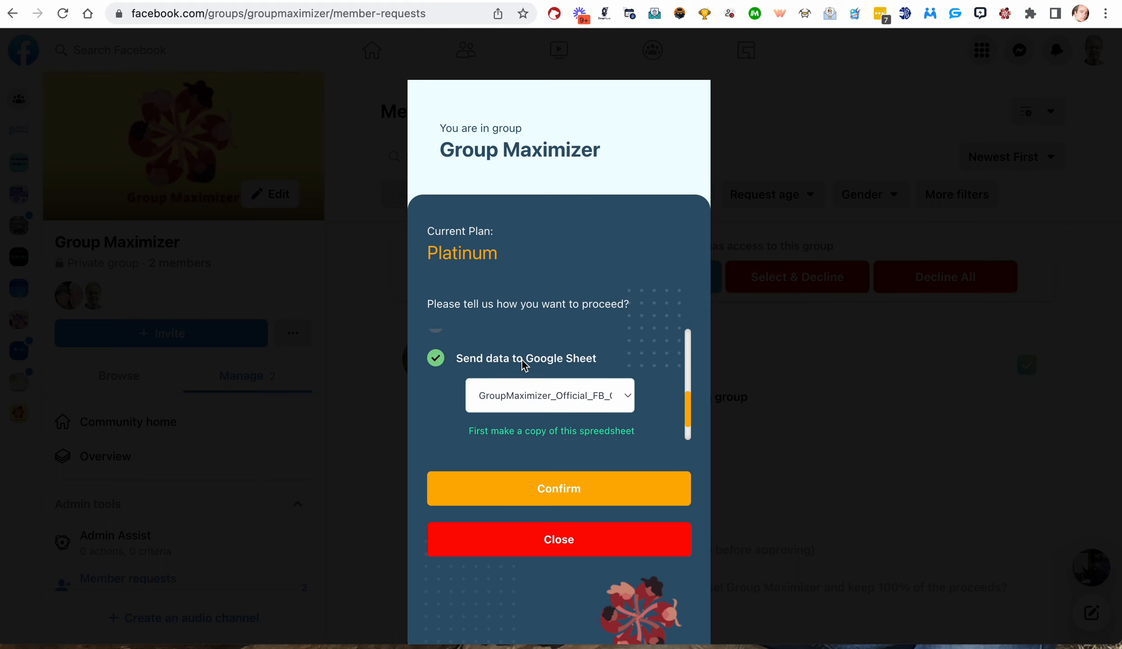
scroll(523, 366, "up", 5)
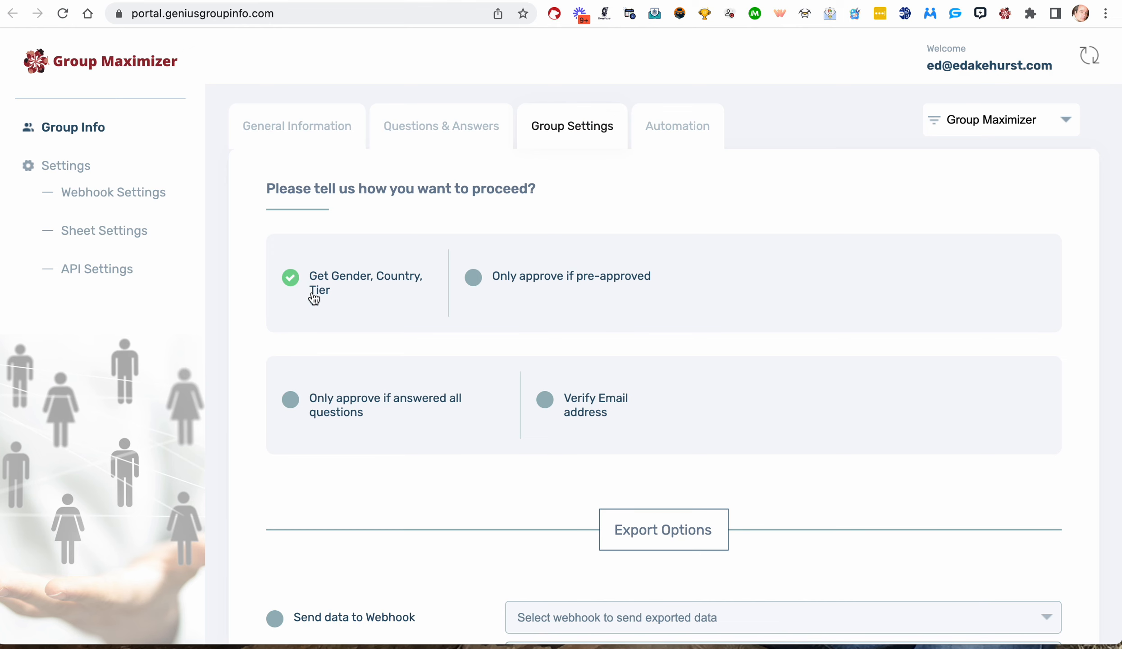
scroll(393, 300, "down", 5)
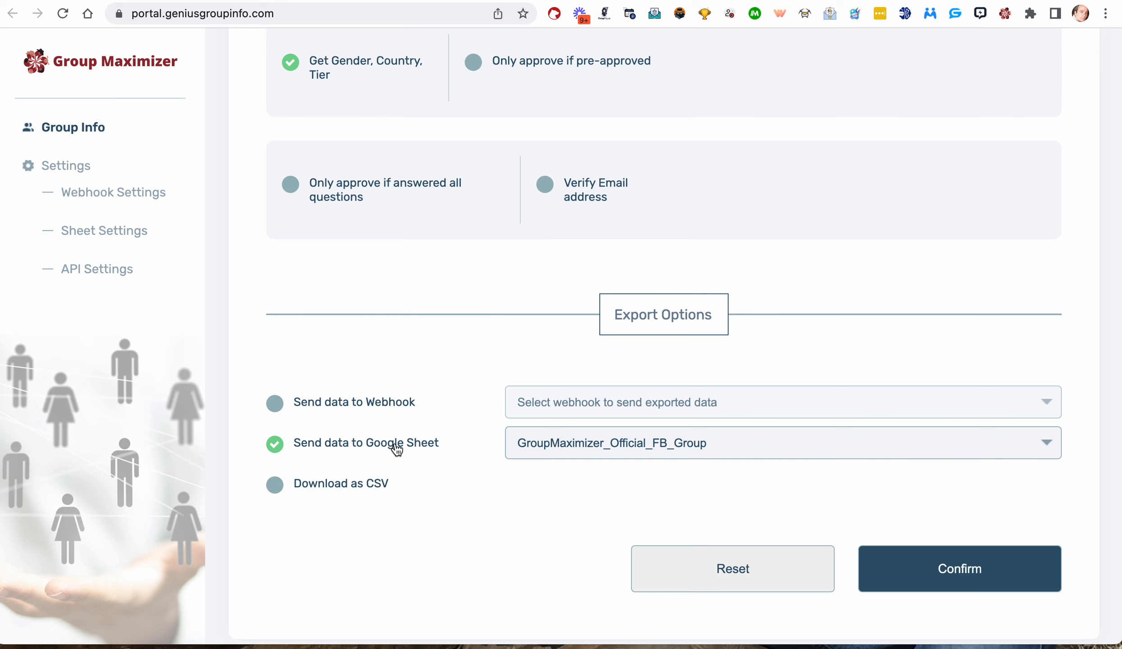
scroll(503, 376, "up", 5)
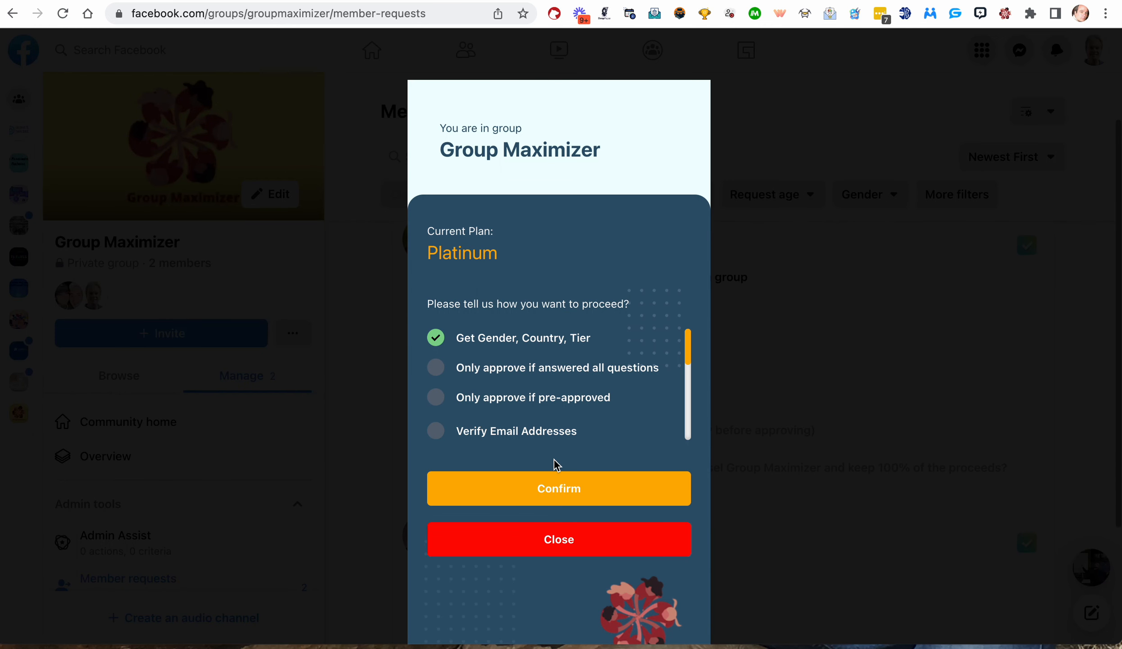
Check the approval options, confirm the approval and data export for the selected member requests, and close the completion dialog.
scroll(570, 404, "down", 5)
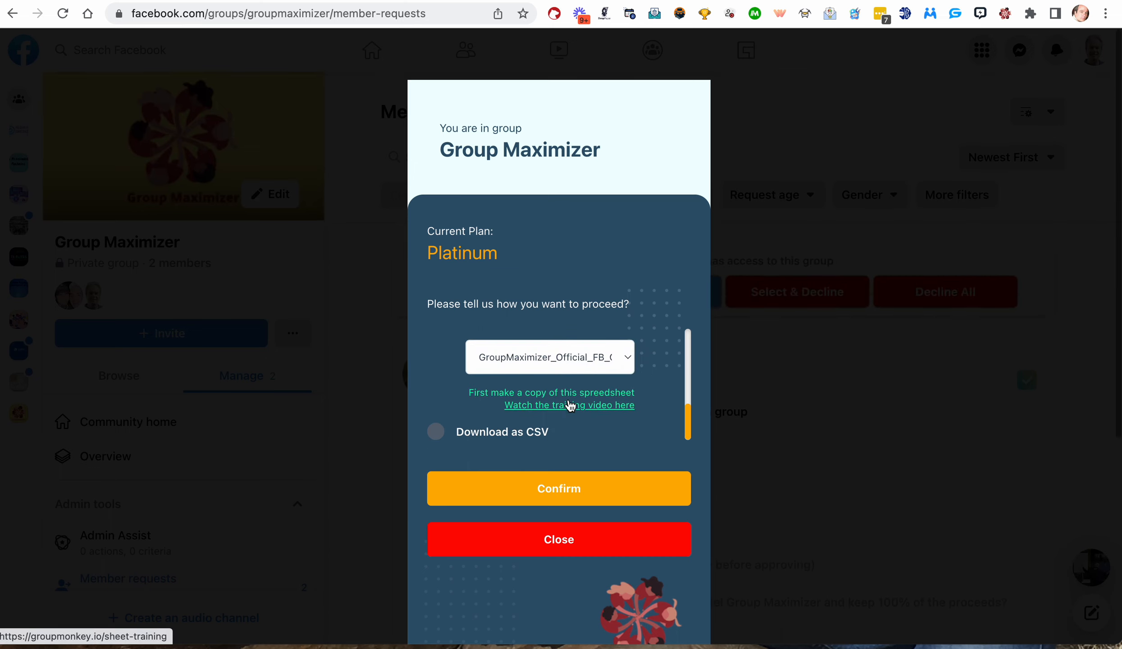
scroll(570, 404, "up", 2)
scroll(571, 404, "down", 3)
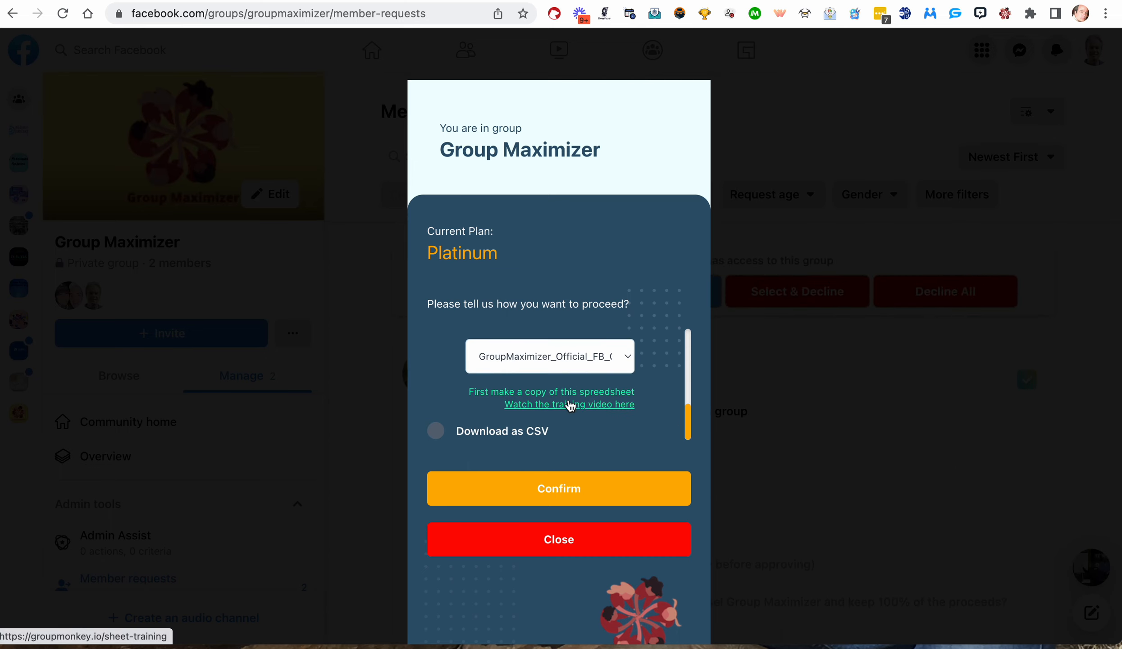
scroll(647, 344, "up", 5)
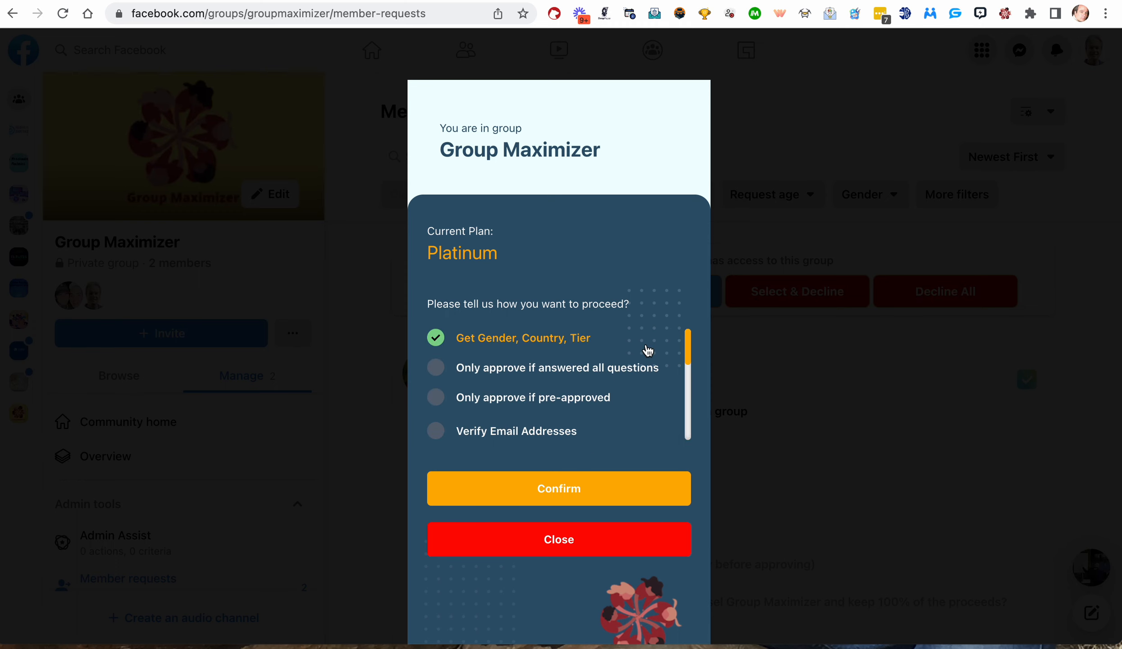
scroll(648, 351, "down", 5)
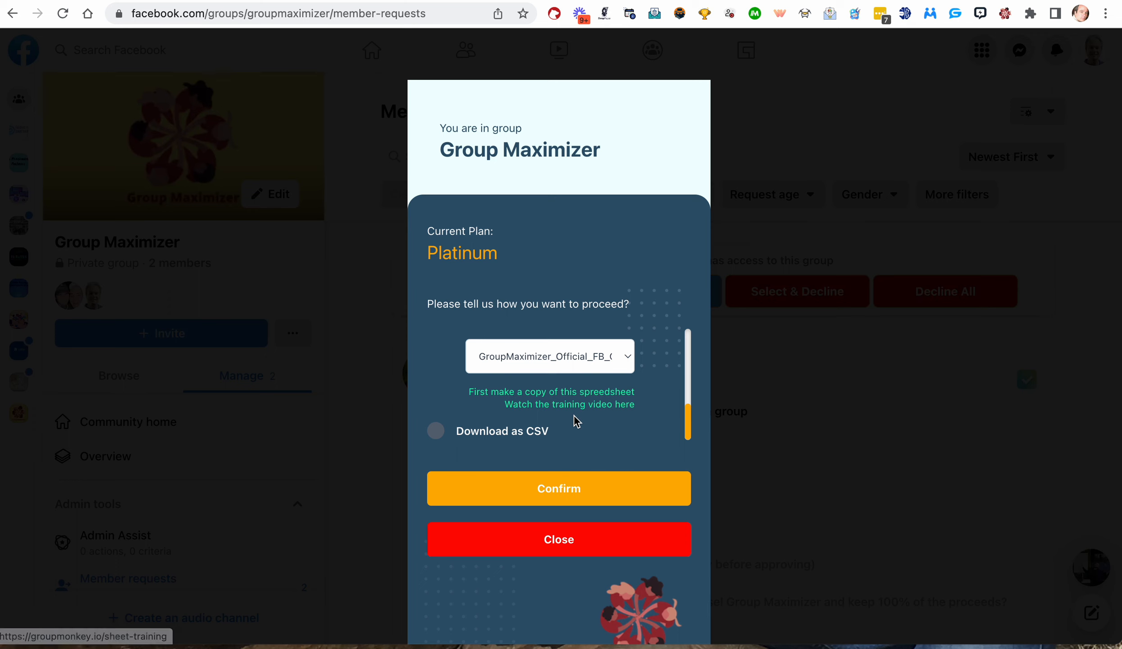
left_click(563, 489)
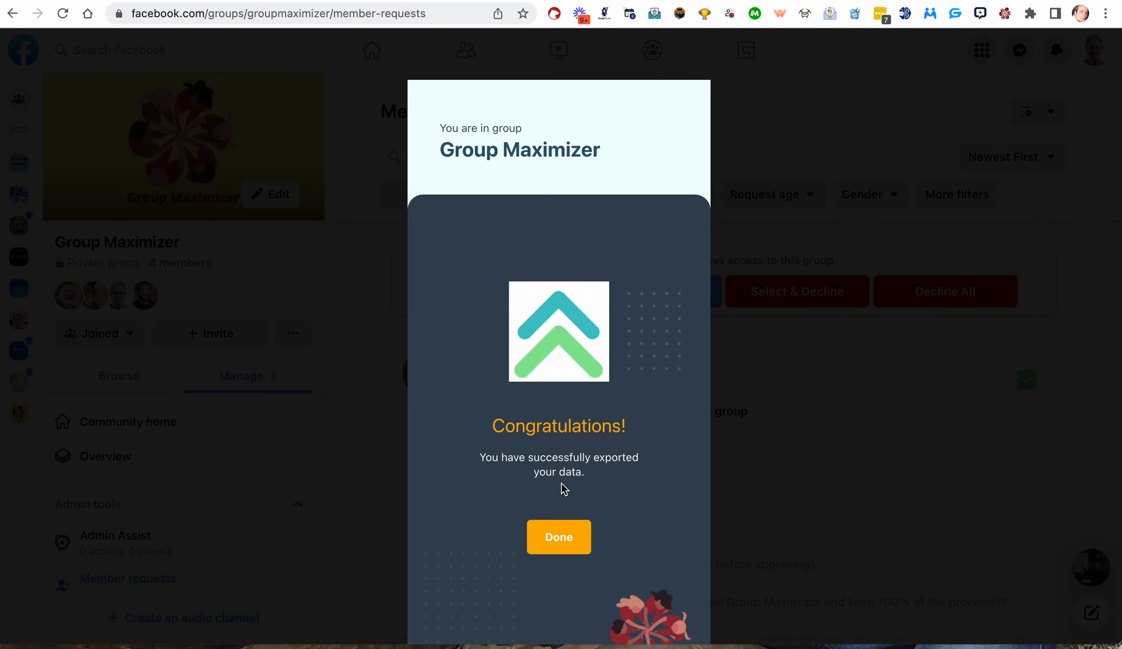
left_click(560, 552)
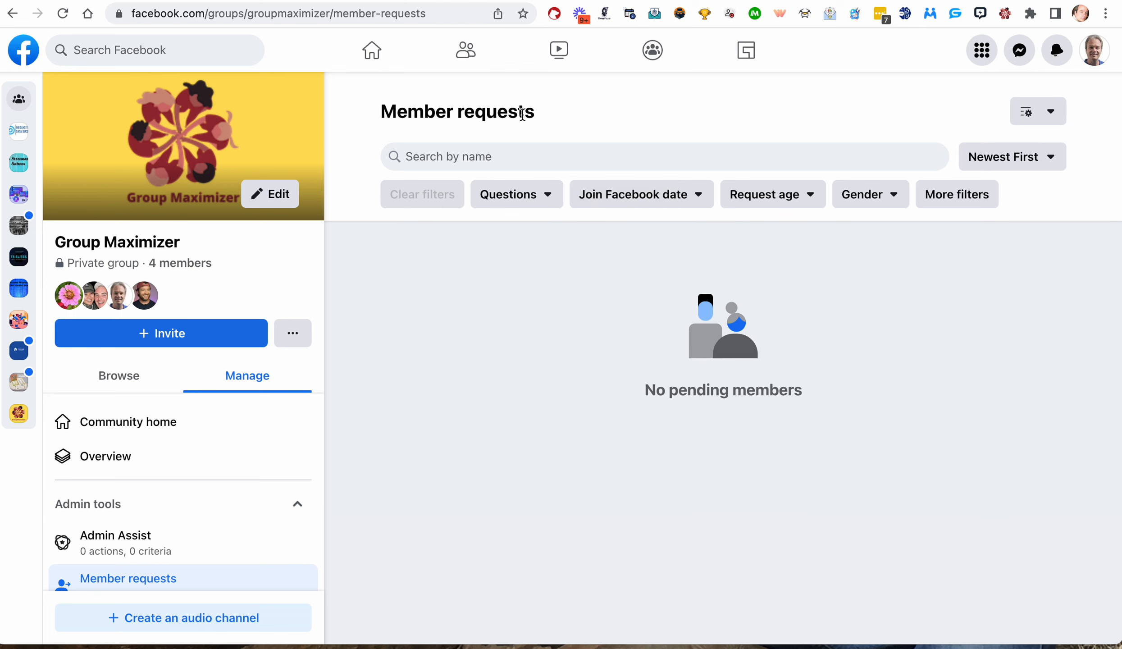
Switch to the Group Maximizer portal, reload the general information, filter it to the Group Maximizer group, and examine the approved members' records.
left_click(508, 0)
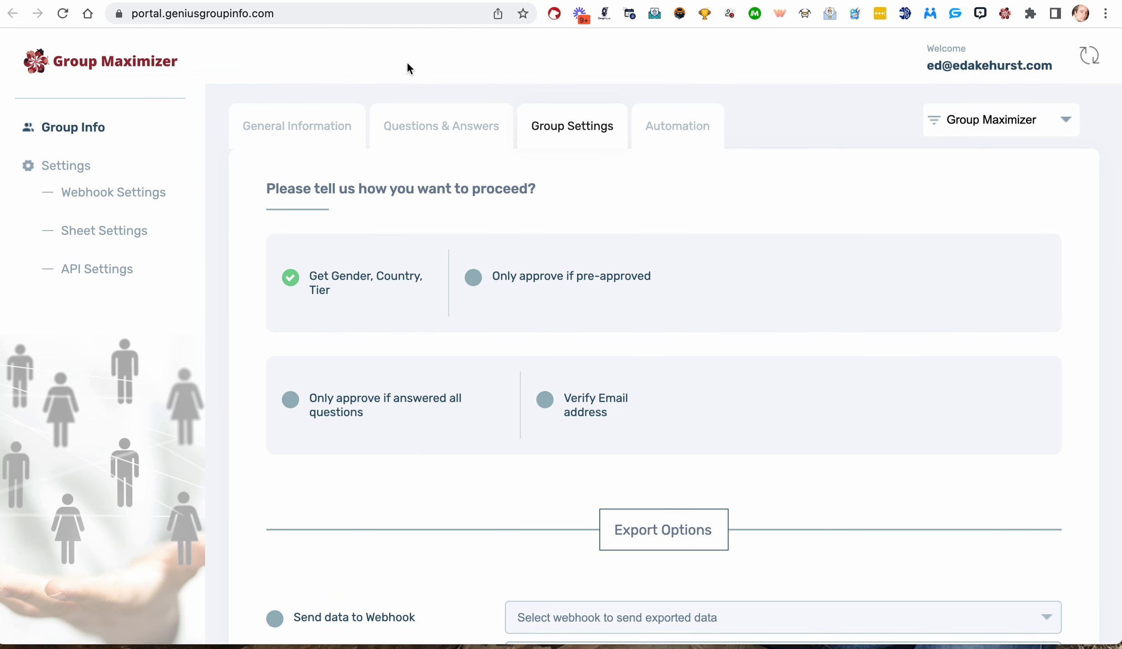
left_click(310, 130)
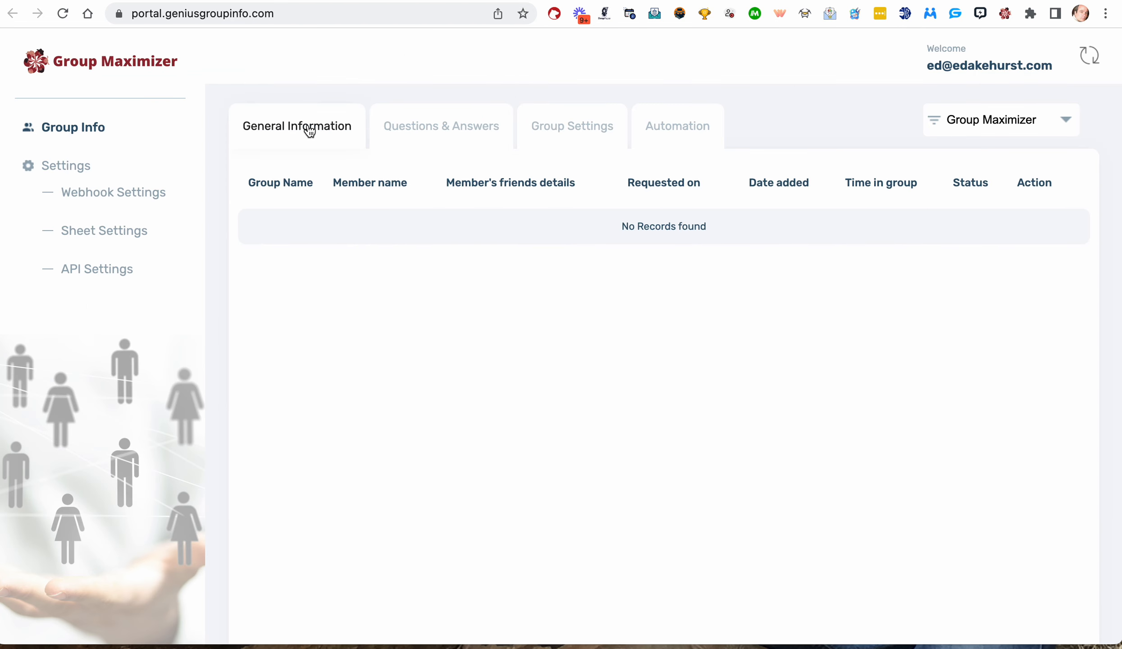
key("super+r")
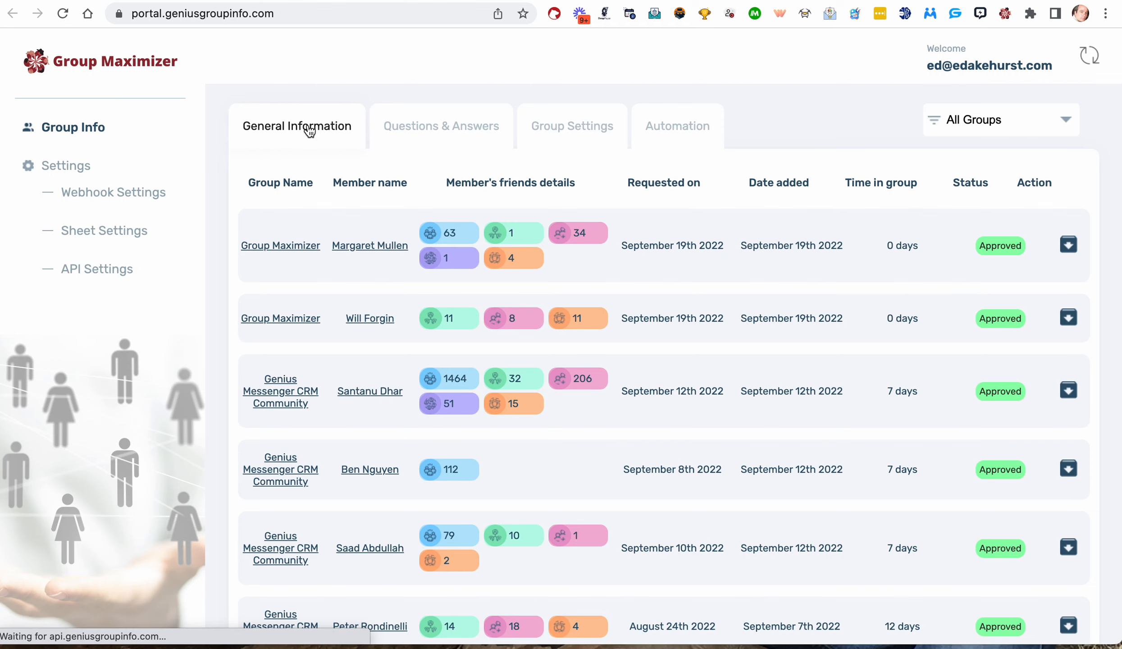
left_click(969, 118)
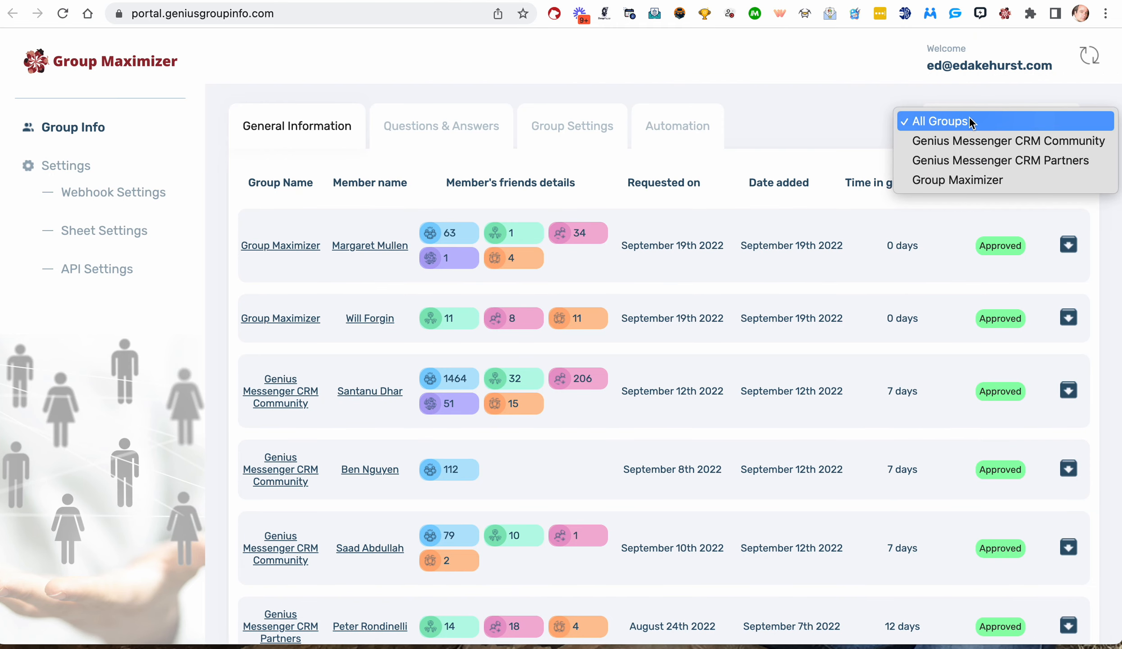
left_click(960, 181)
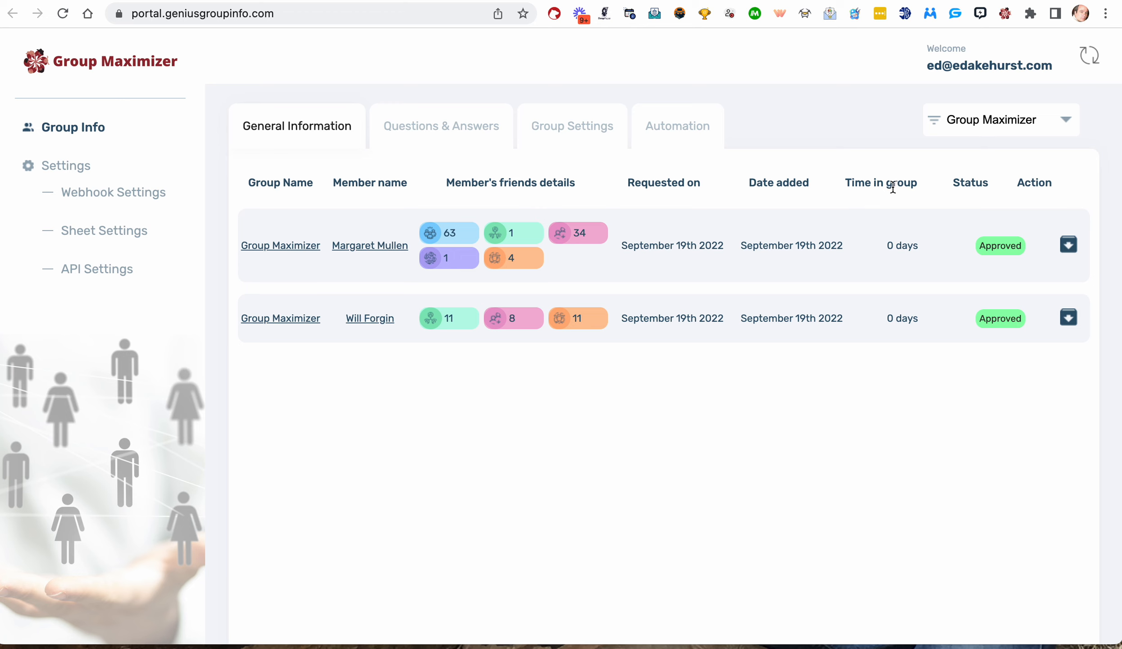
left_click_drag(893, 186, 864, 240)
left_click(905, 322)
left_click(852, 223)
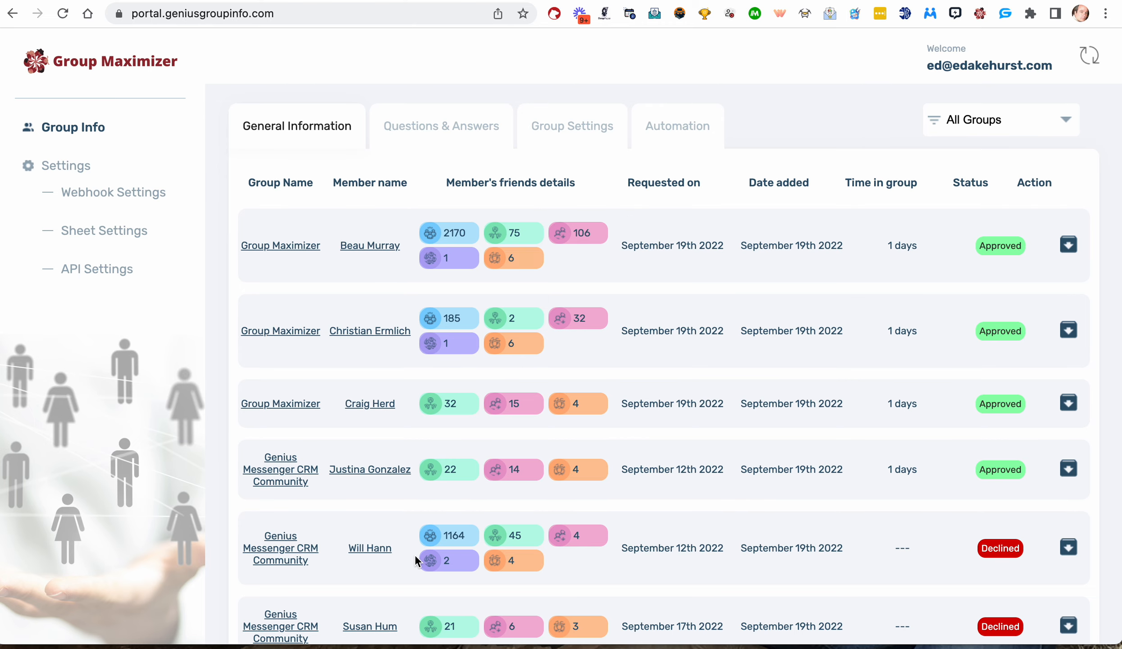
Look through the member records of all groups and filter the list to the Group Maximizer group.
scroll(414, 554, "down", 8)
scroll(415, 554, "up", 8)
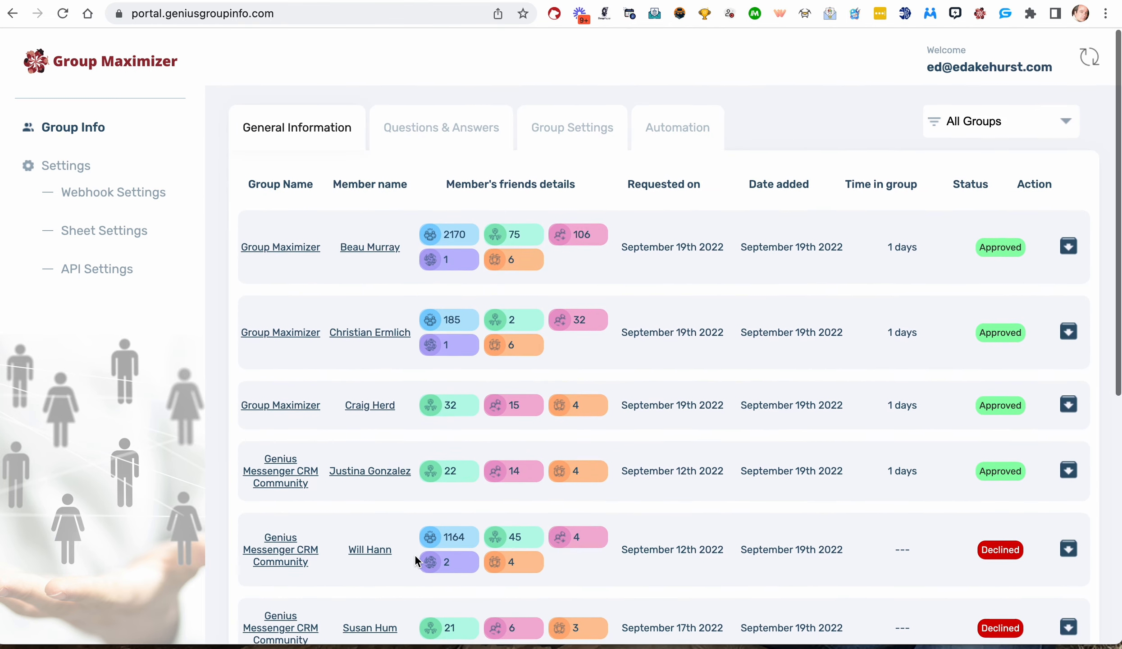
left_click(1000, 114)
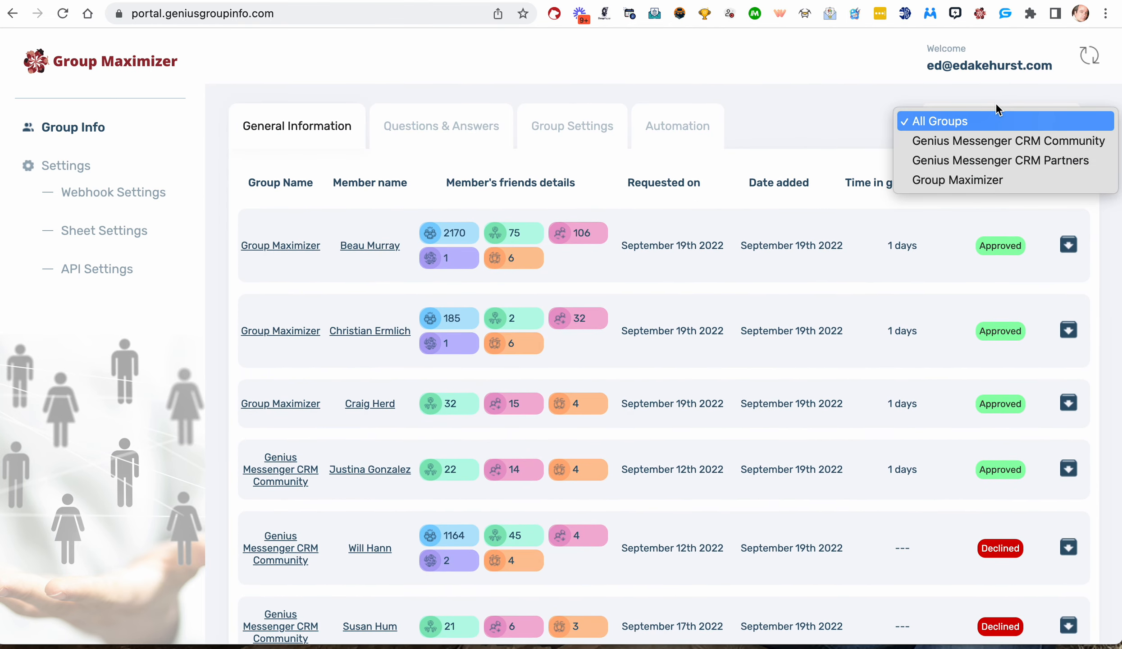
left_click(961, 187)
Examine the friends details, request dates, time in group and approval status of the Group Maximizer members.
scroll(582, 373, "down", 2)
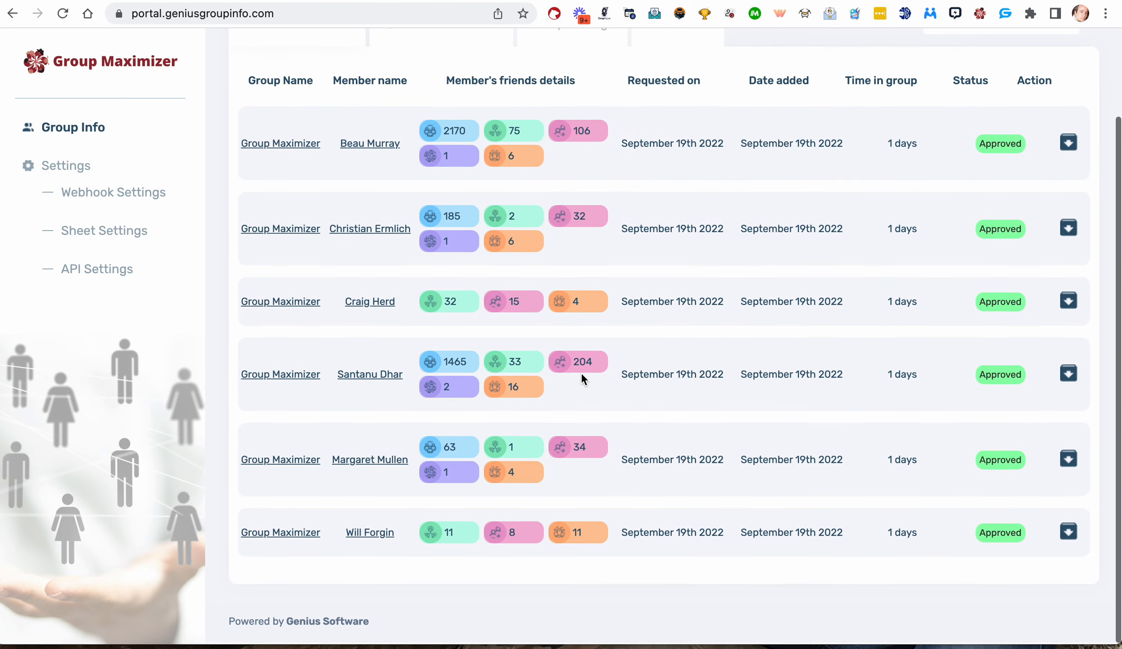
scroll(582, 379, "up", 2)
scroll(581, 379, "down", 2)
scroll(581, 379, "up", 2)
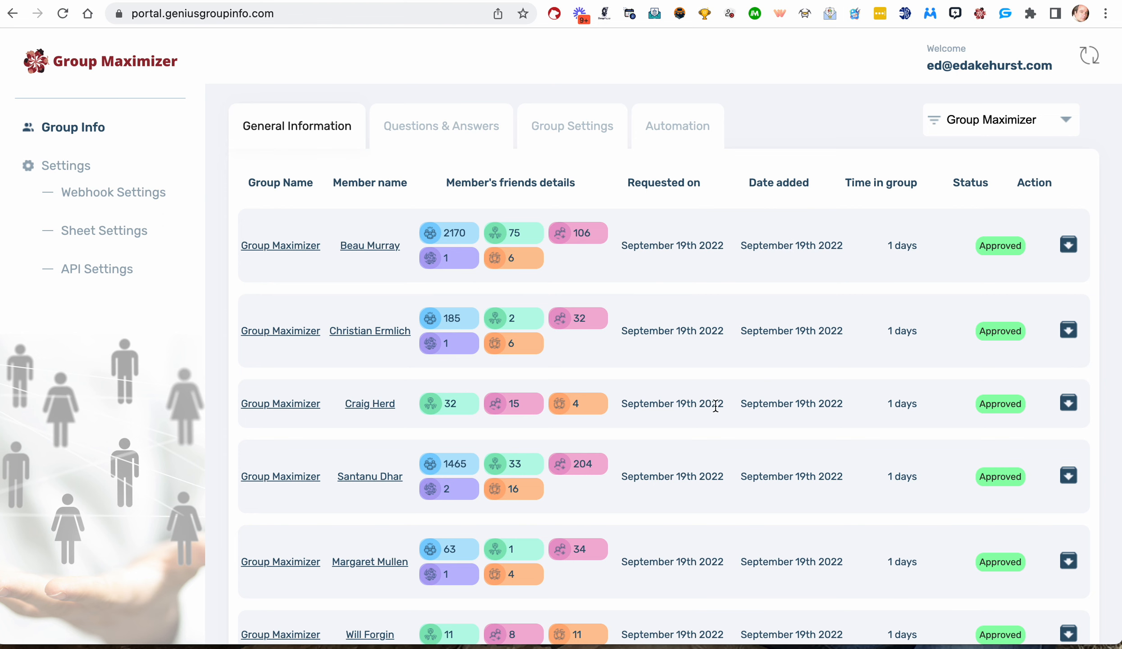
scroll(717, 403, "down", 2)
scroll(716, 405, "up", 2)
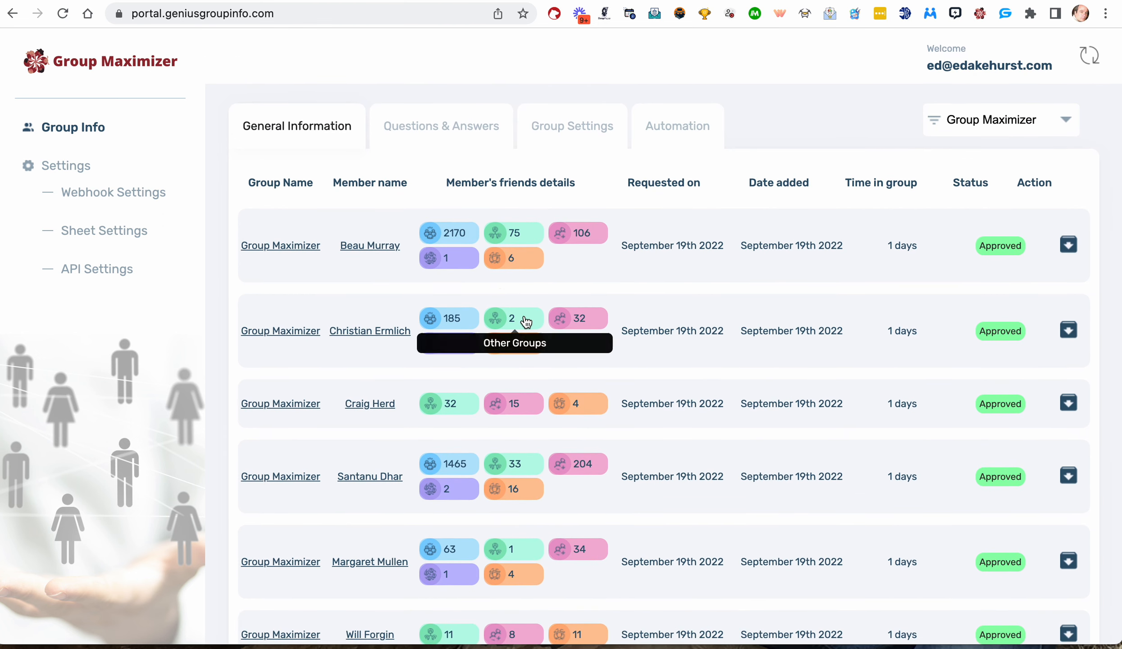
scroll(519, 473, "down", 2)
scroll(528, 469, "up", 2)
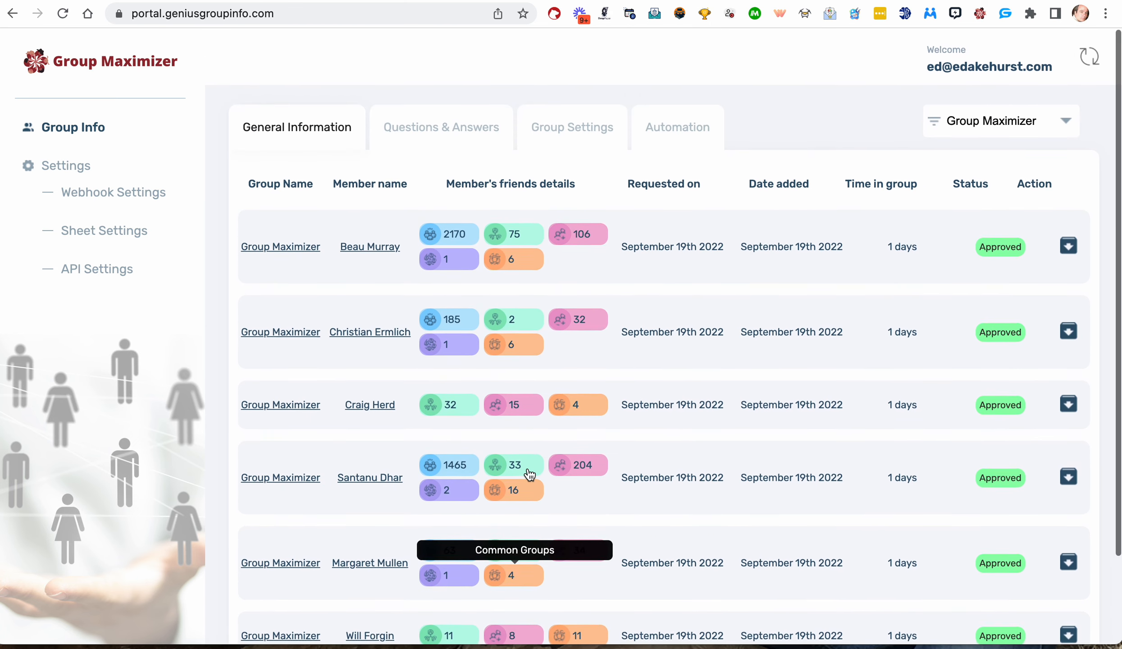
Go to the portal's sheet settings and examine all exported member columns in the Google Sheet GroupMaximizer_FBOfficialGM.
left_click(98, 233)
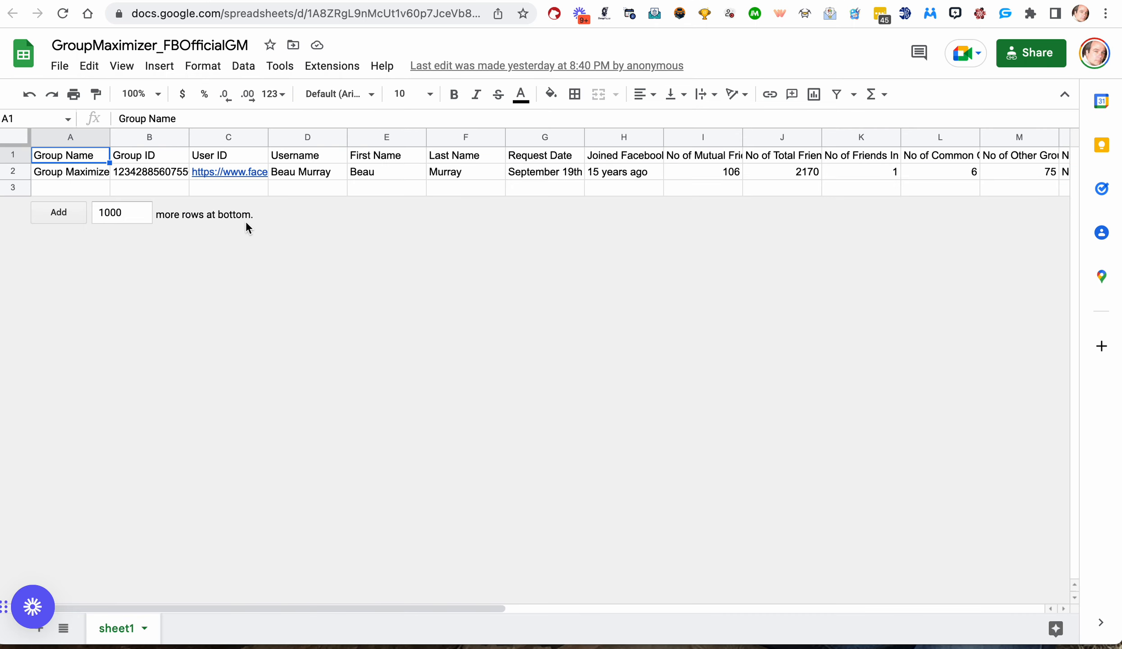
scroll(398, 179, "right", 5)
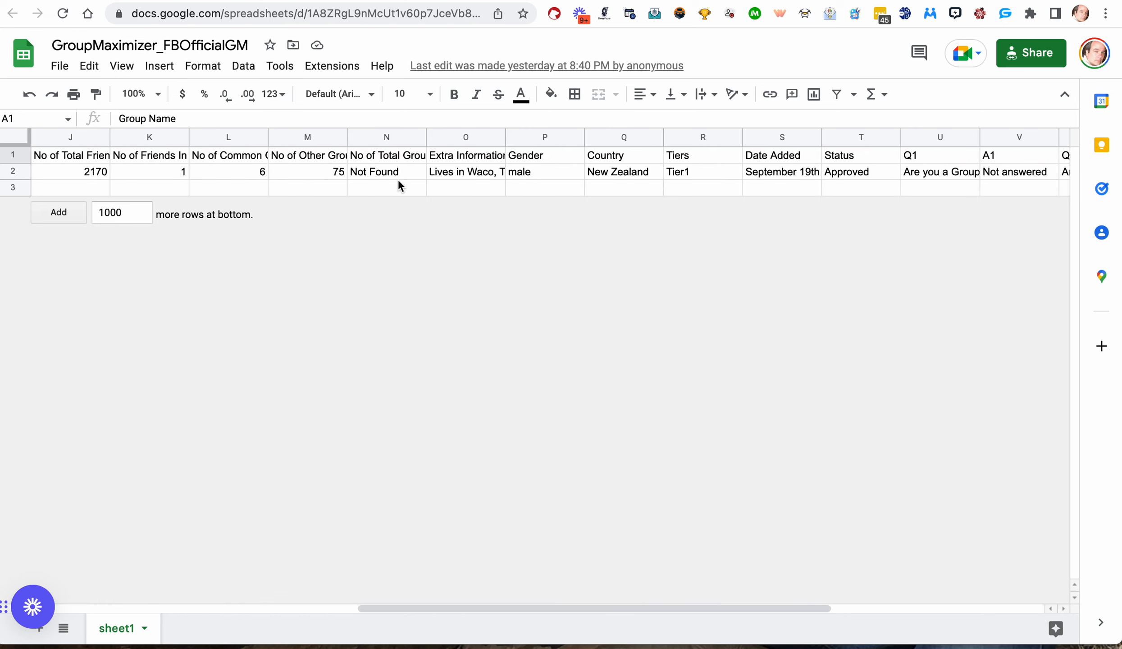
scroll(398, 179, "left", 5)
scroll(398, 179, "right", 10)
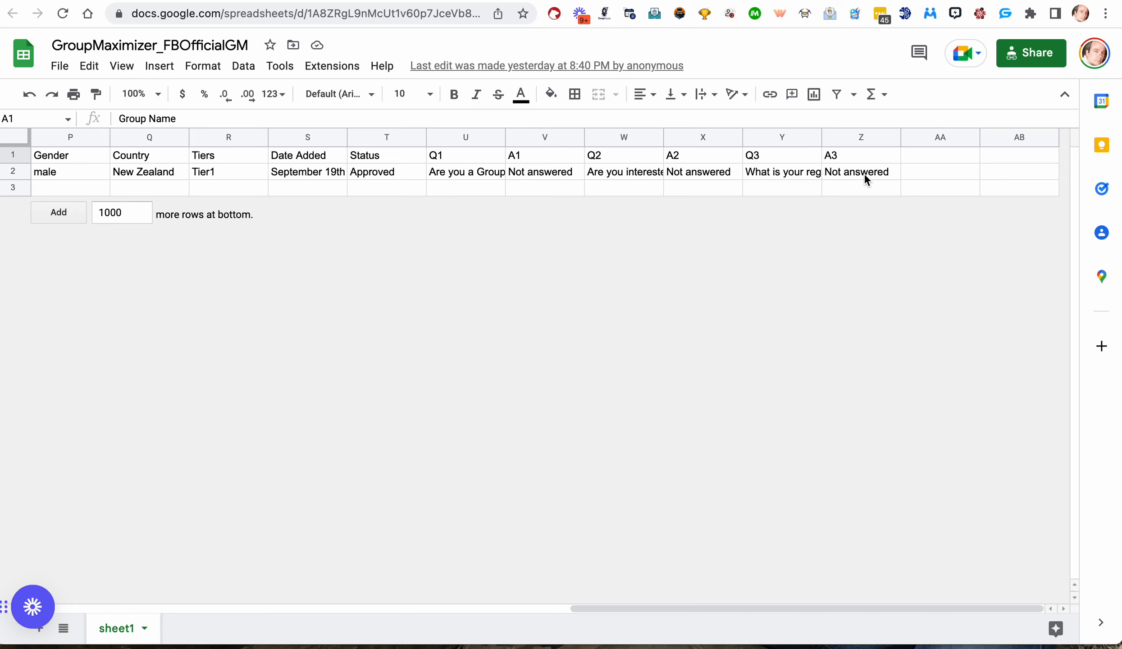
scroll(425, 213, "left", 7)
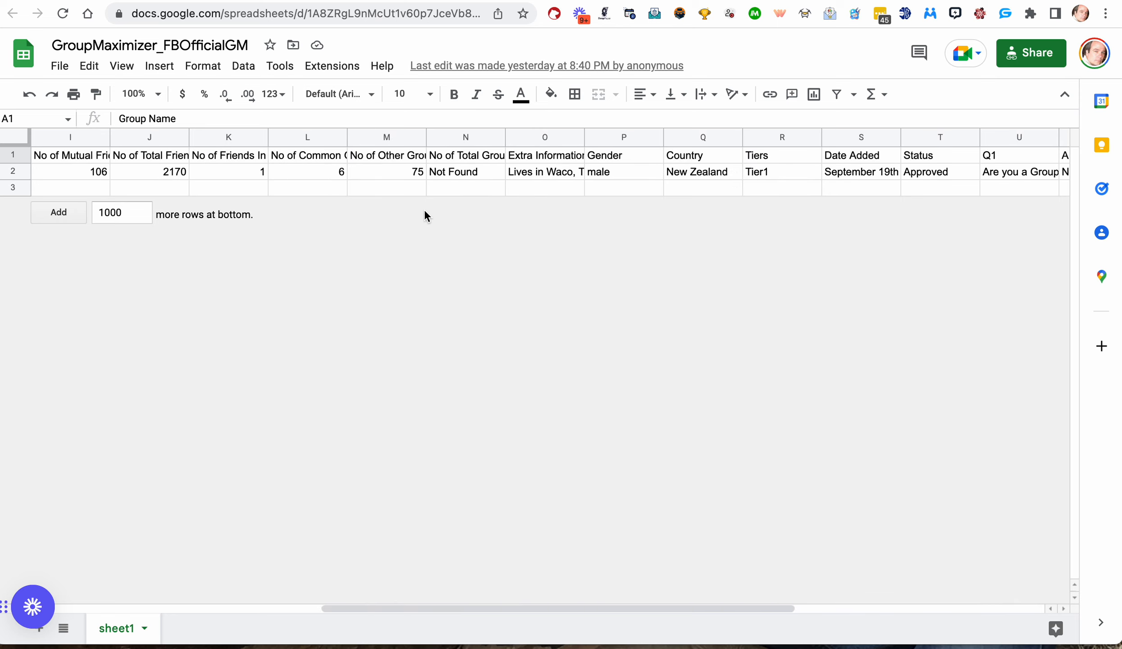
scroll(424, 215, "left", 3)
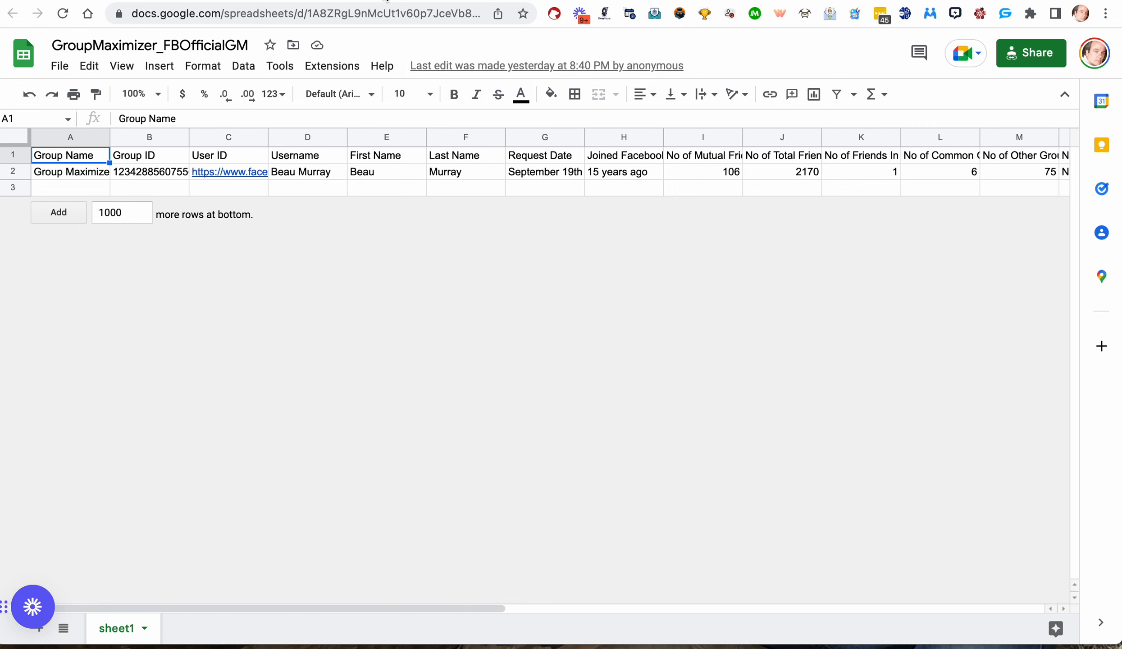
left_click(415, 0)
scroll(604, 189, "right", 10)
scroll(604, 189, "left", 10)
Return to the portal's group info and compare its member records with the exported data in the Google Sheet.
left_click(430, 0)
left_click(123, 134)
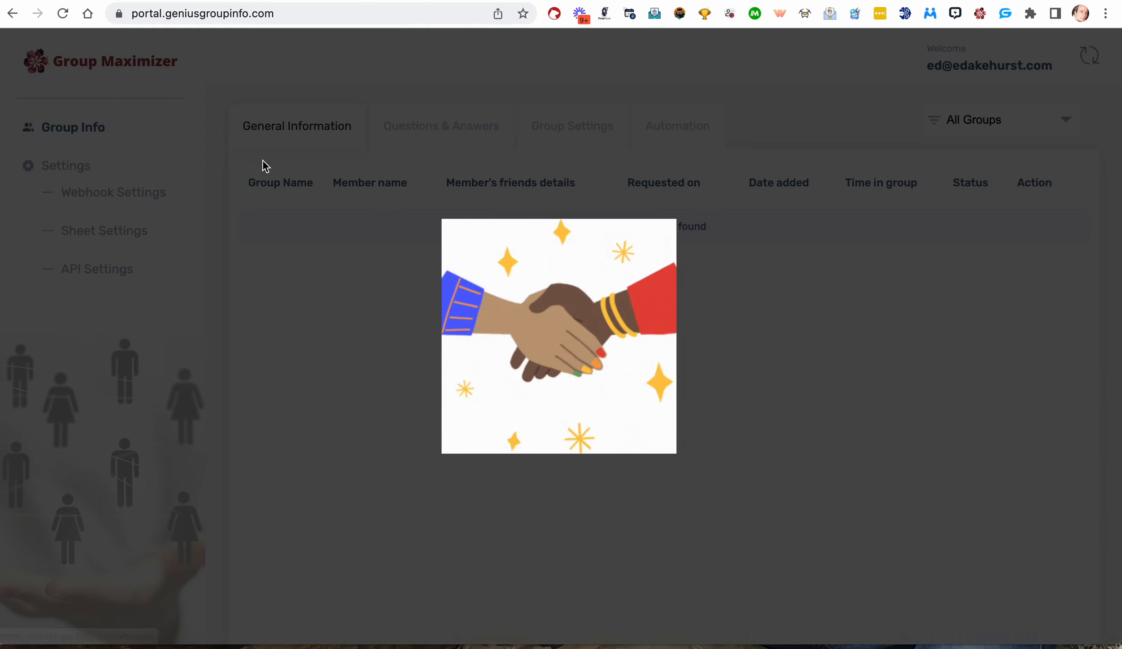
scroll(532, 361, "down", 1)
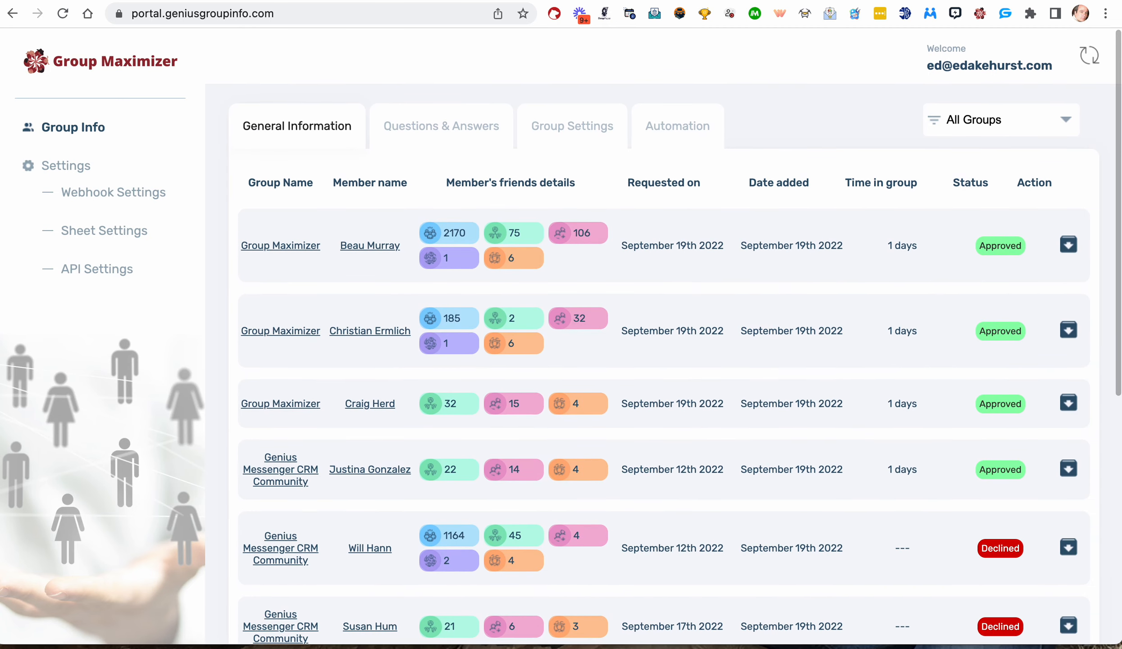
left_click(631, 0)
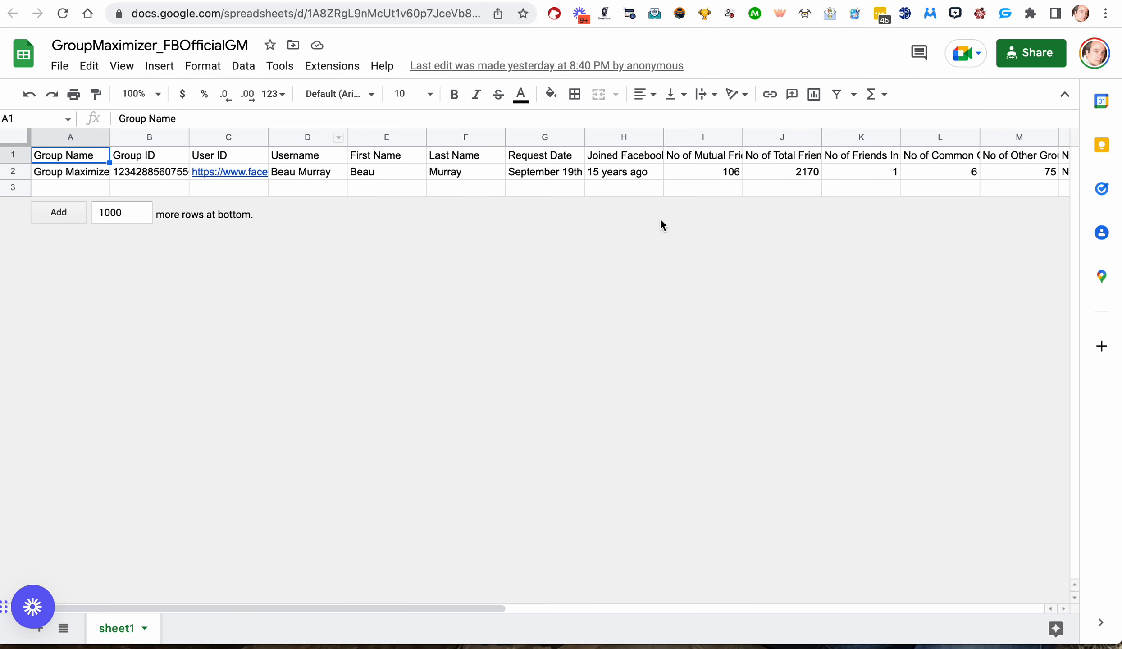
scroll(959, 178, "right", 2)
scroll(960, 178, "left", 2)
Review the portal's webhook settings and data export sheet settings, checking the listed sheets against the open GroupMaximizer_FBOfficialGM spreadsheet.
left_click(358, 1)
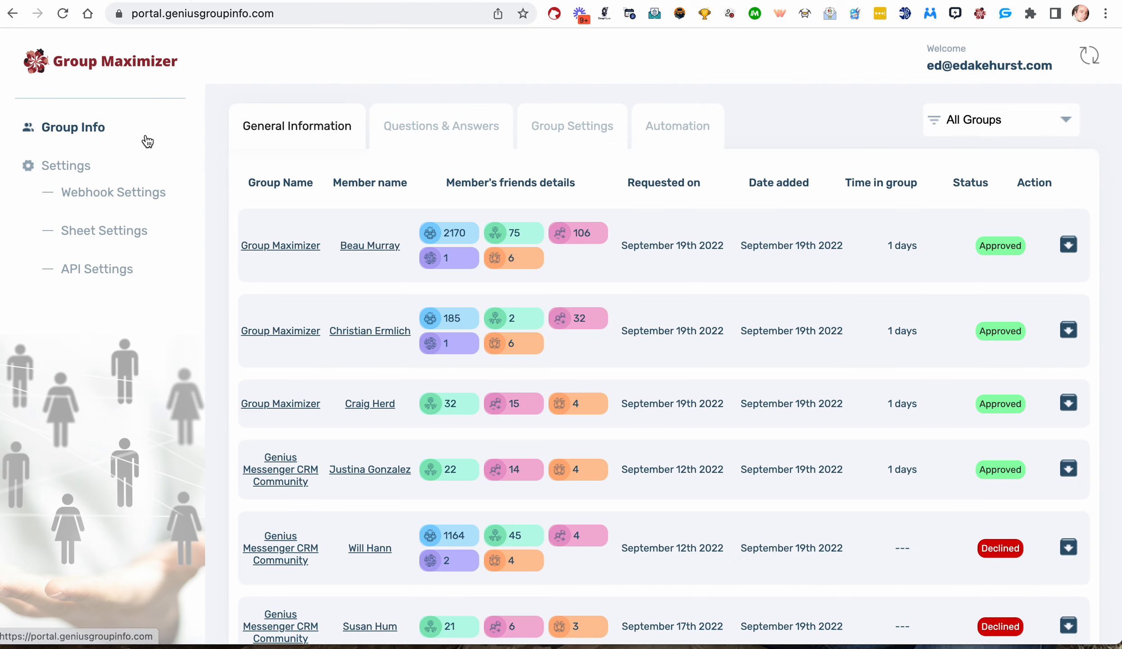
left_click(128, 236)
left_click(142, 198)
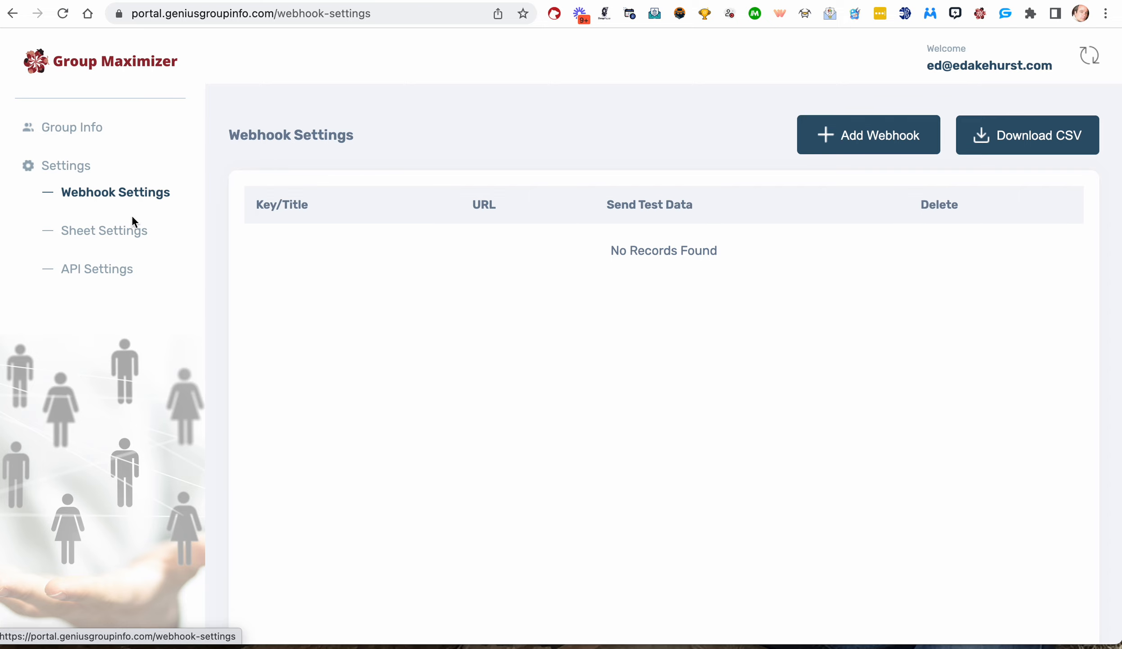
left_click(114, 233)
left_click(127, 195)
left_click(120, 234)
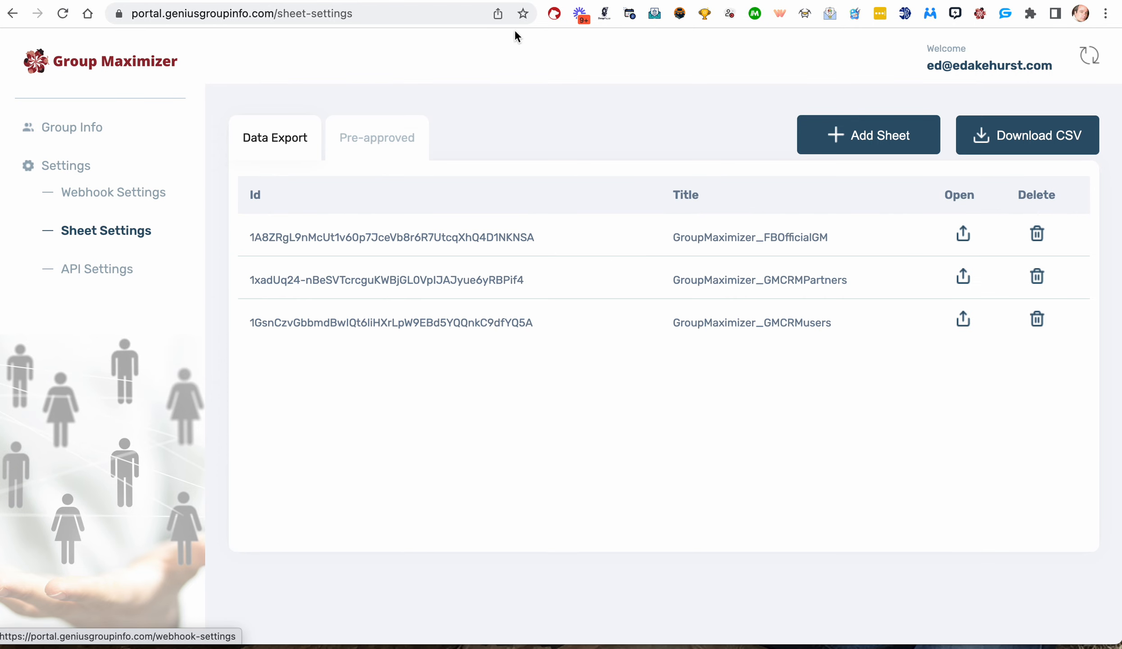
left_click(521, 0)
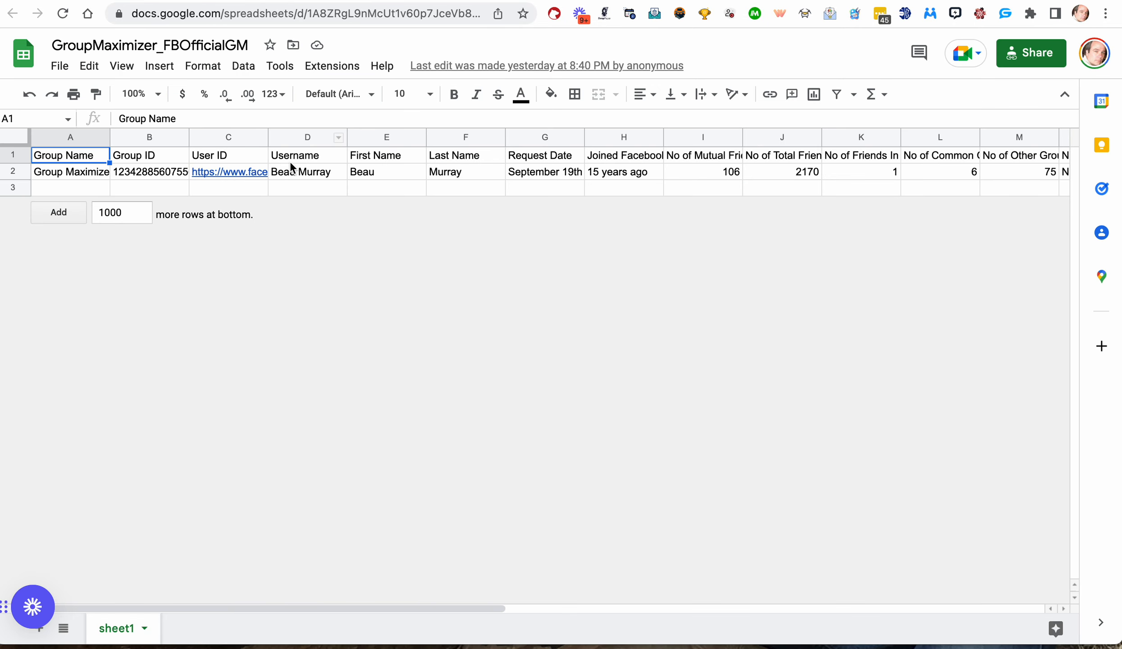
left_click(327, 1)
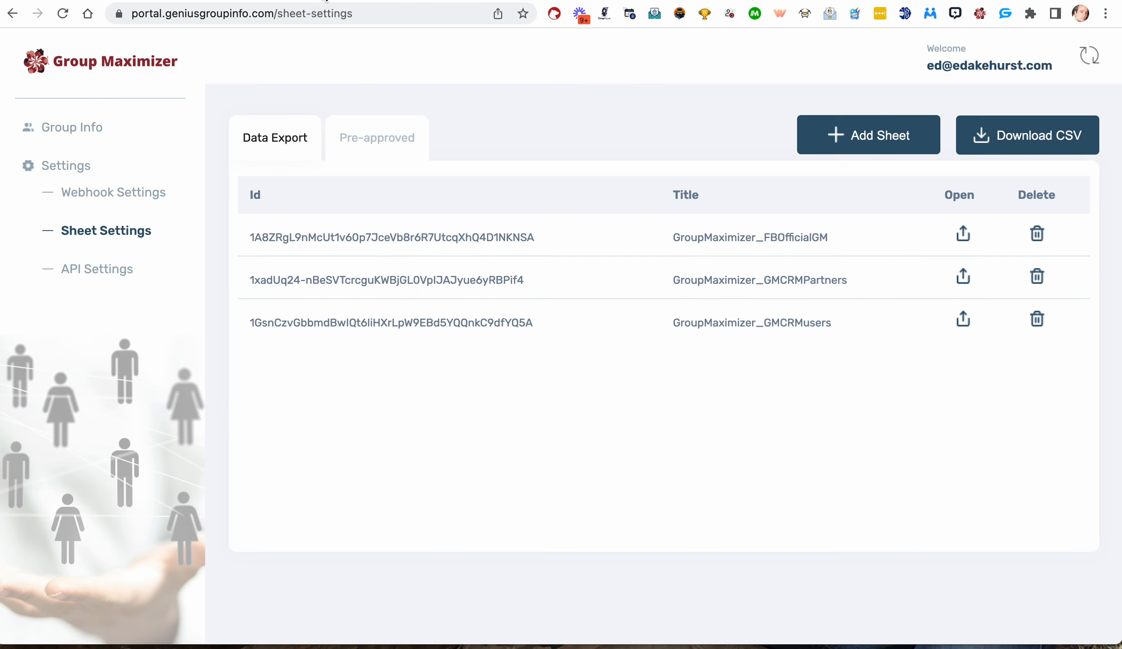